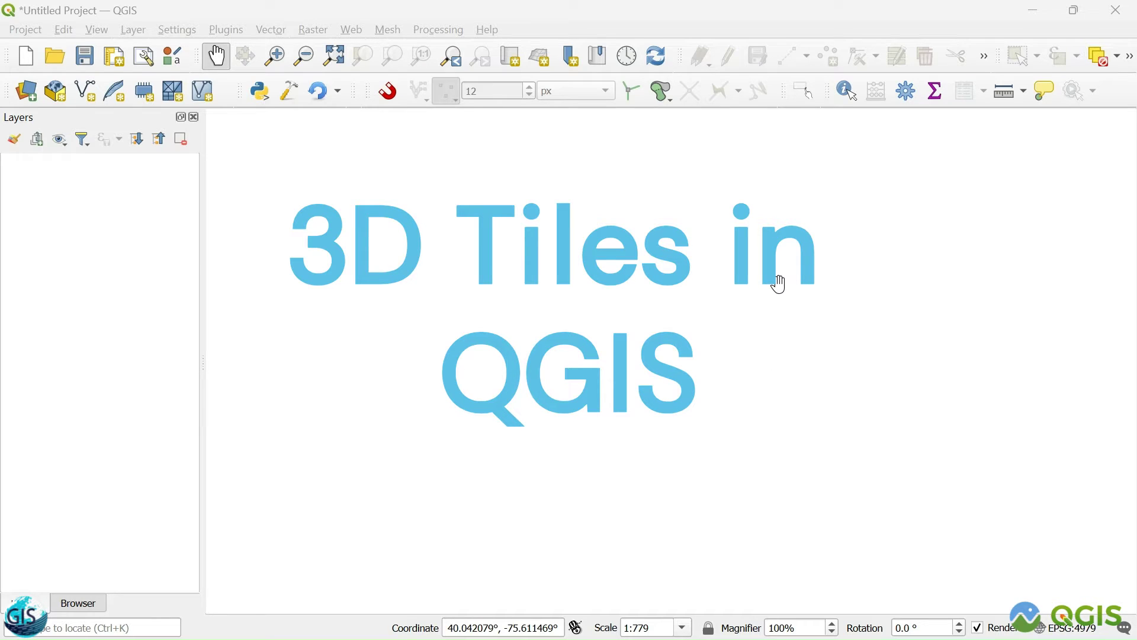
Step: Check the installed QGIS version in the About dialog, then close it
click(492, 30)
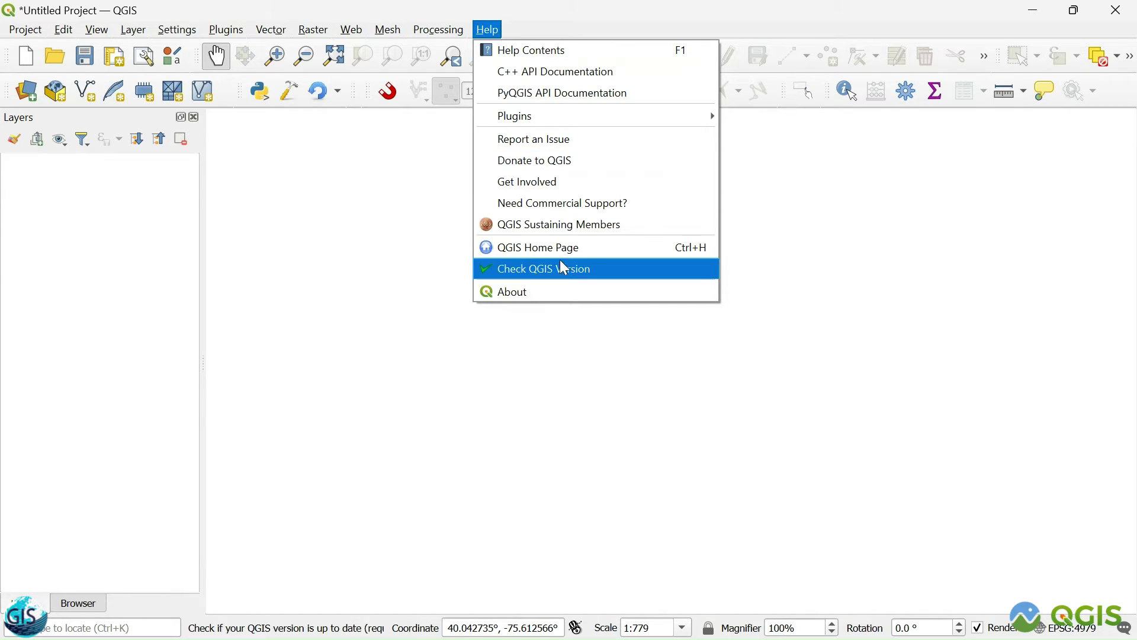
click(560, 294)
drag(533, 180, 611, 183)
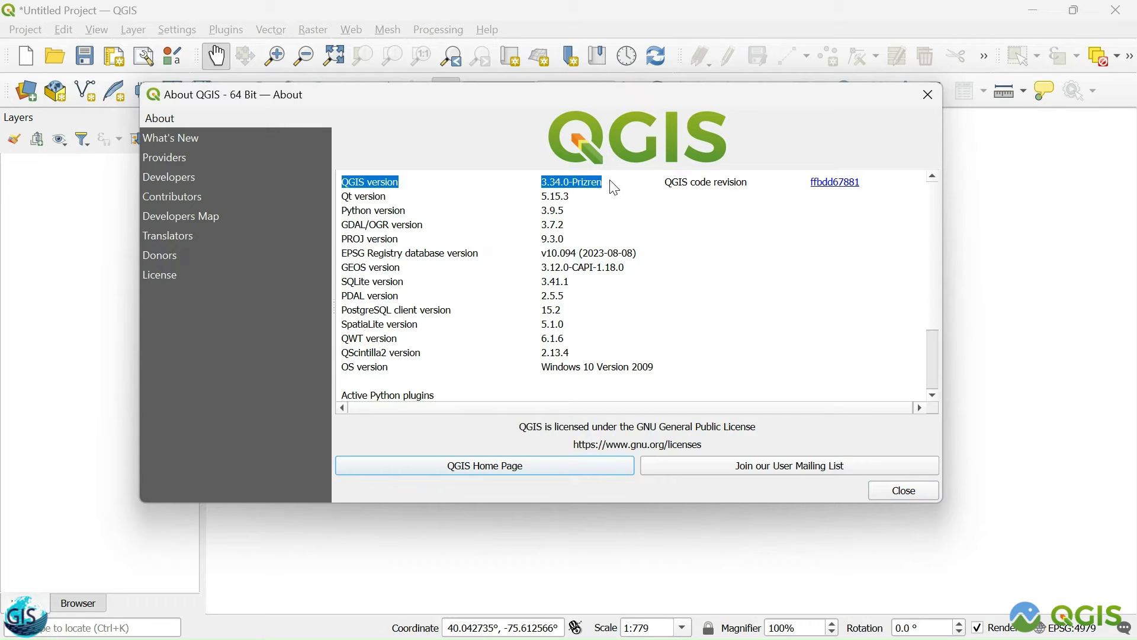
click(619, 207)
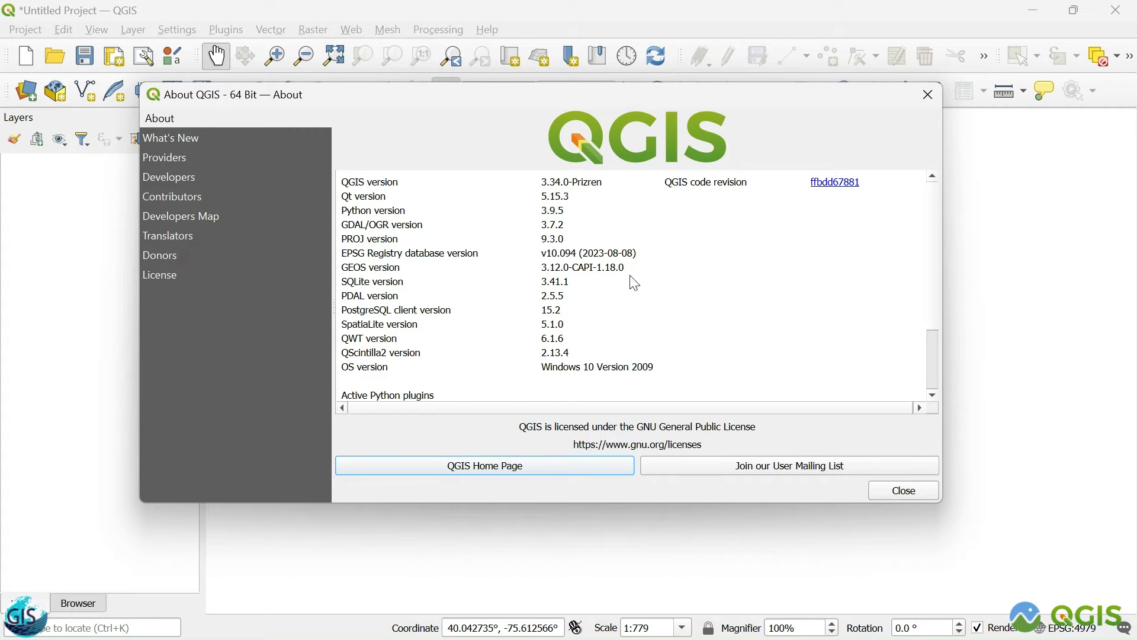
click(925, 97)
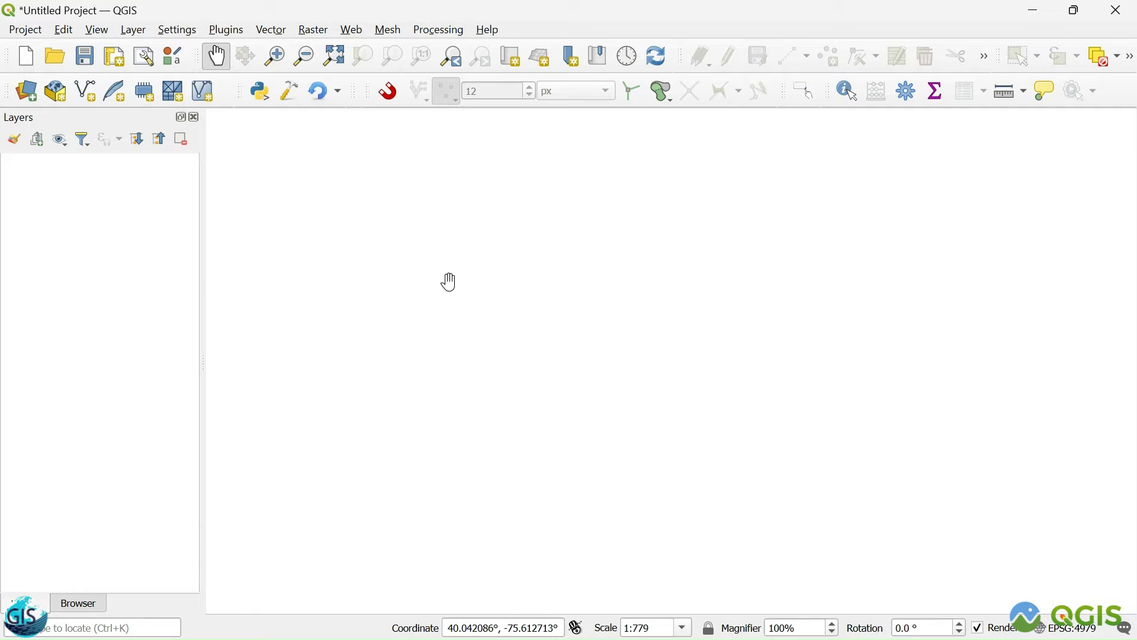
Step: Switch briefly to another window and return to QGIS
key(super+Tab)
key(Escape)
key(alt+Tab)
key(alt+Tab)
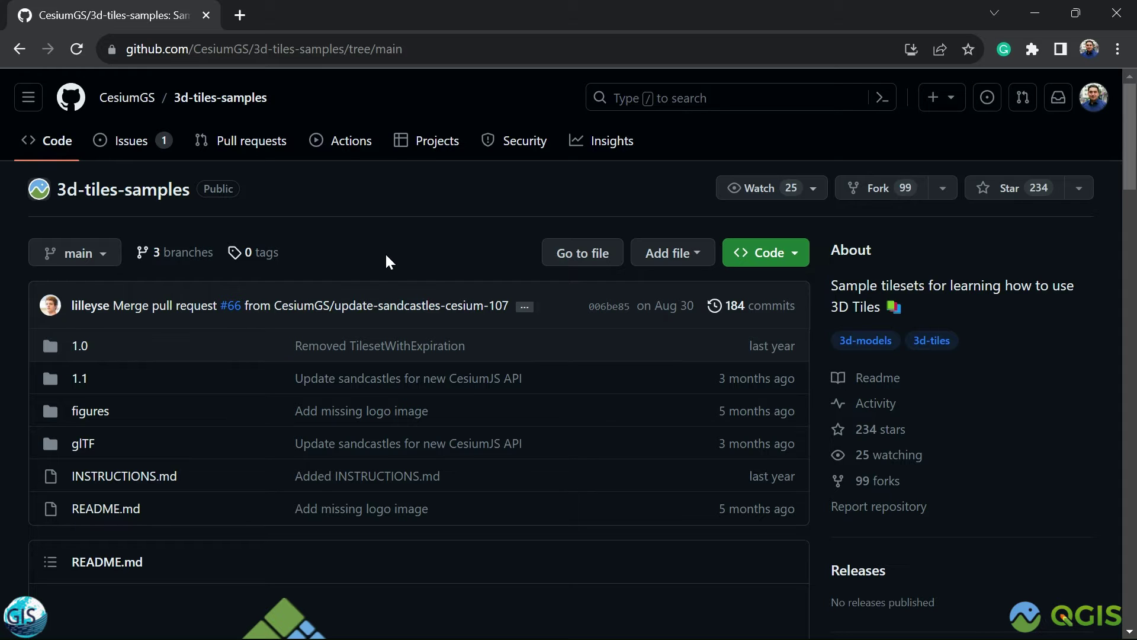
key(alt+Tab)
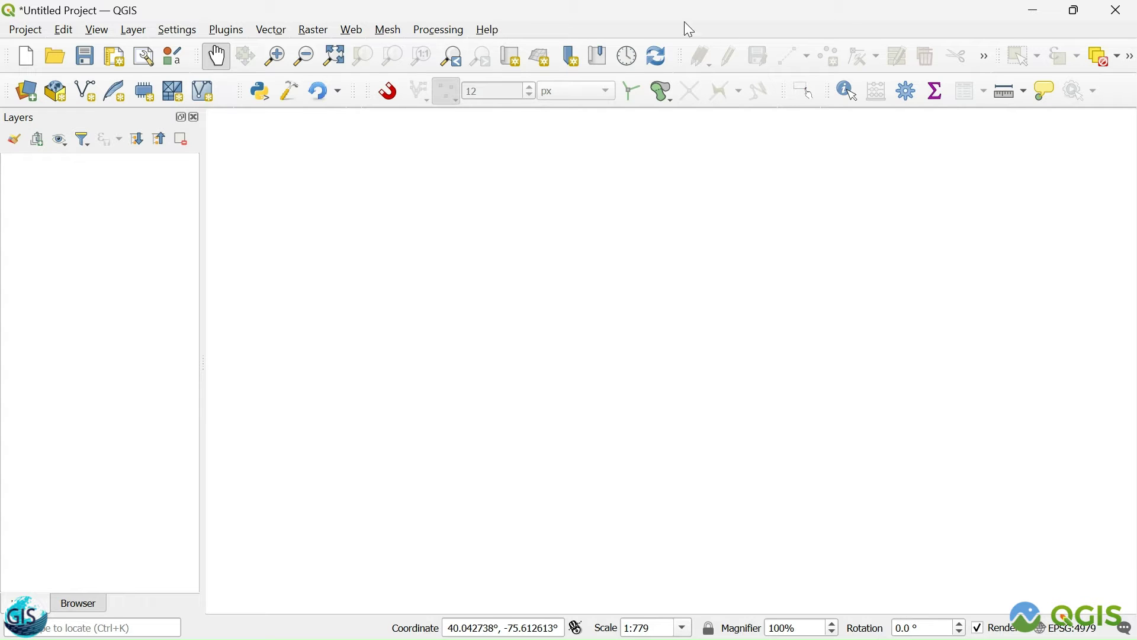
Step: Hide the Data Source Manager toolbar and then show it again
right_click(634, 18)
right_click(613, 30)
right_click(613, 30)
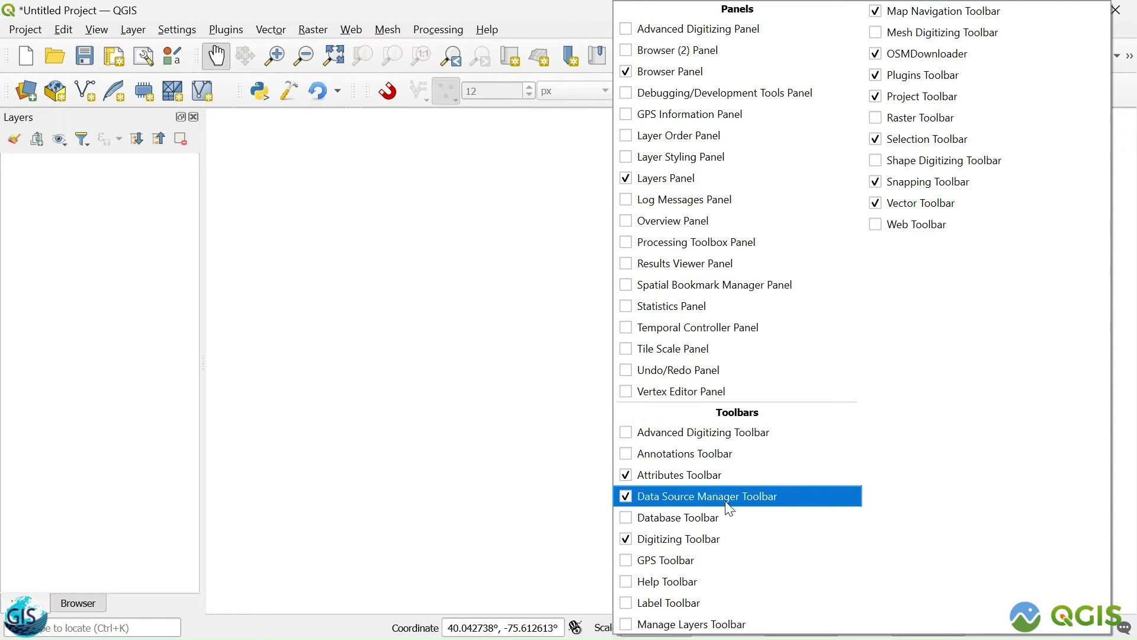
click(627, 500)
right_click(713, 31)
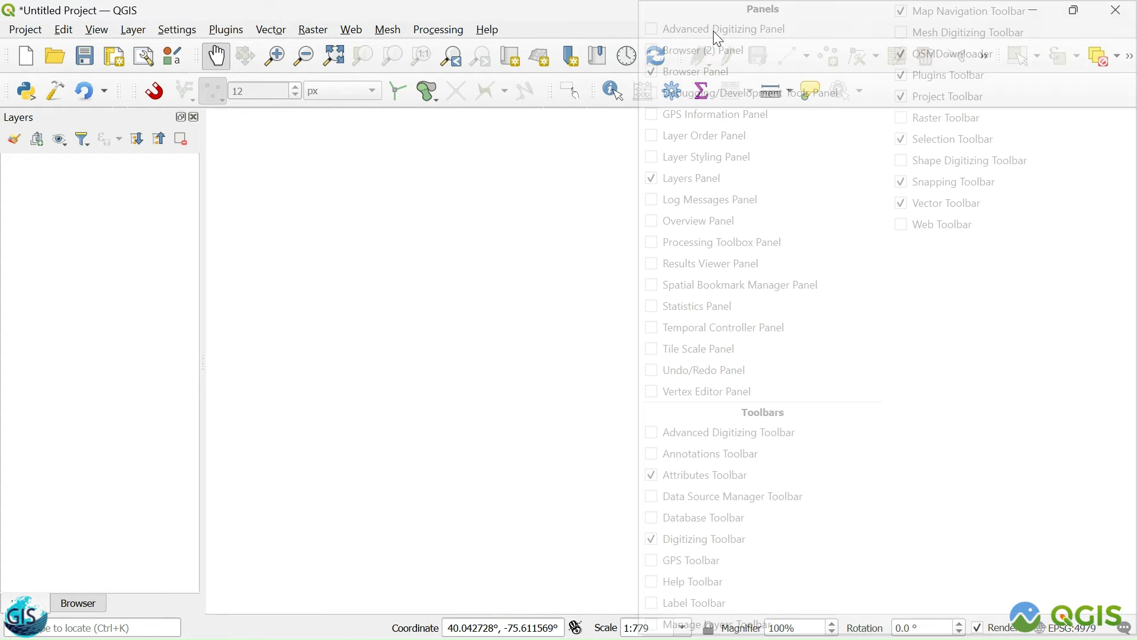
click(651, 499)
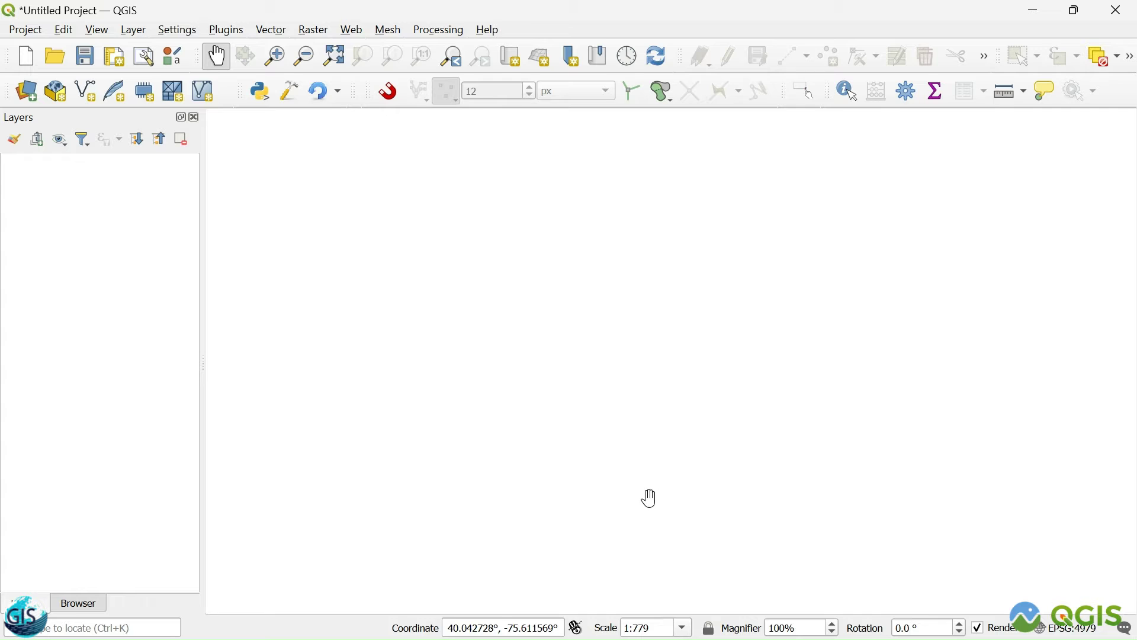
Step: Open the Data Source Manager's Scene page with File as the source type
click(34, 97)
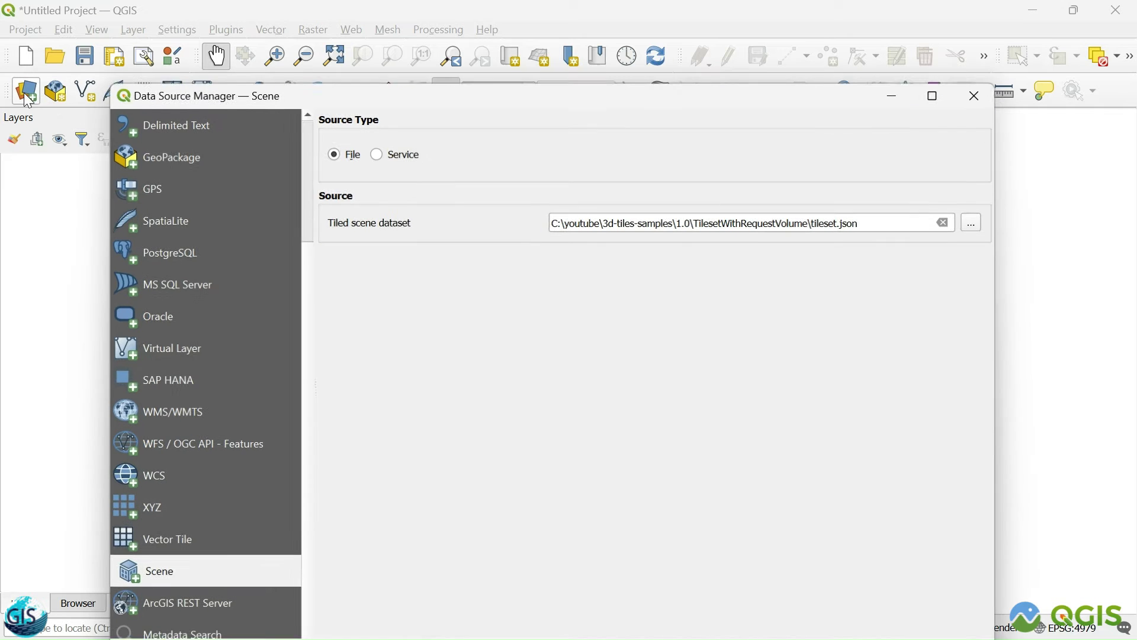
drag(400, 95, 492, 65)
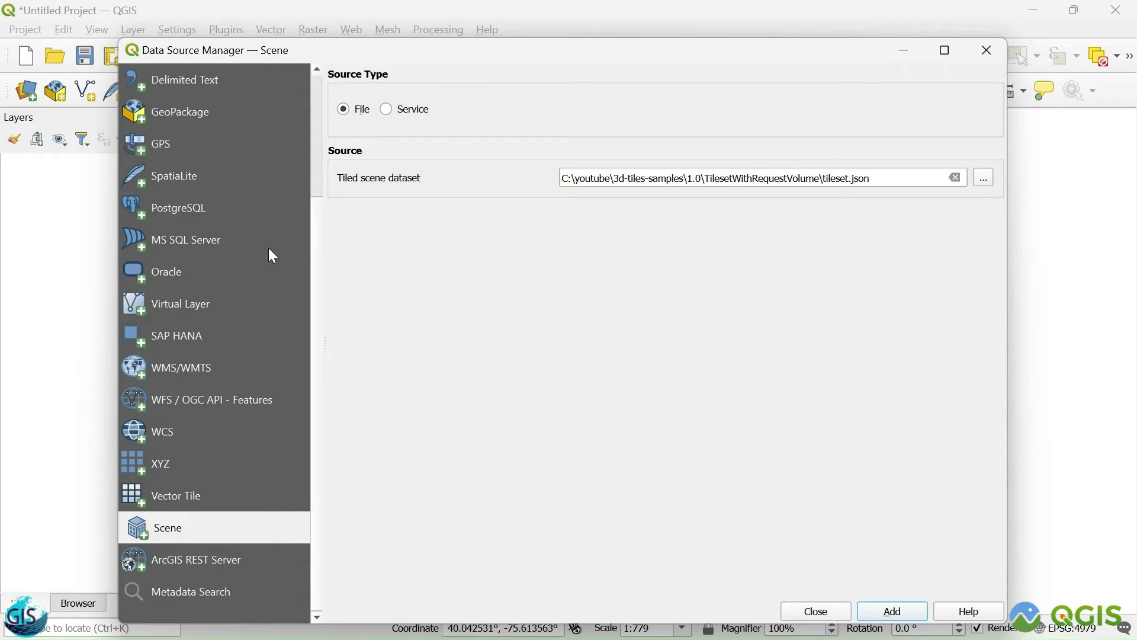
scroll(255, 205, up, 2)
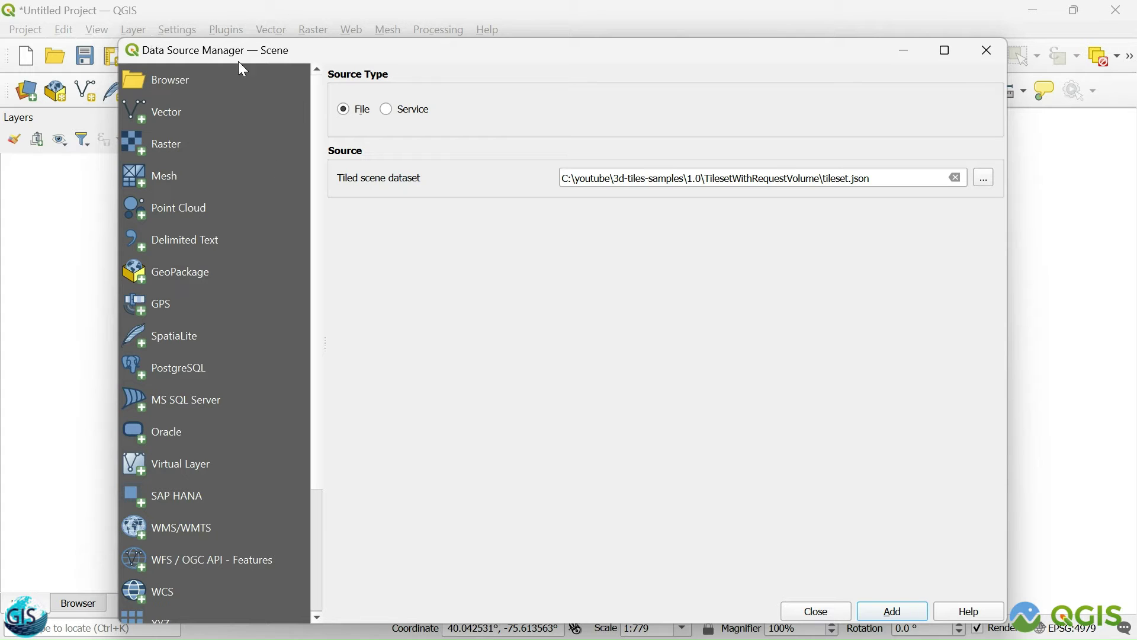
scroll(255, 104, down, 3)
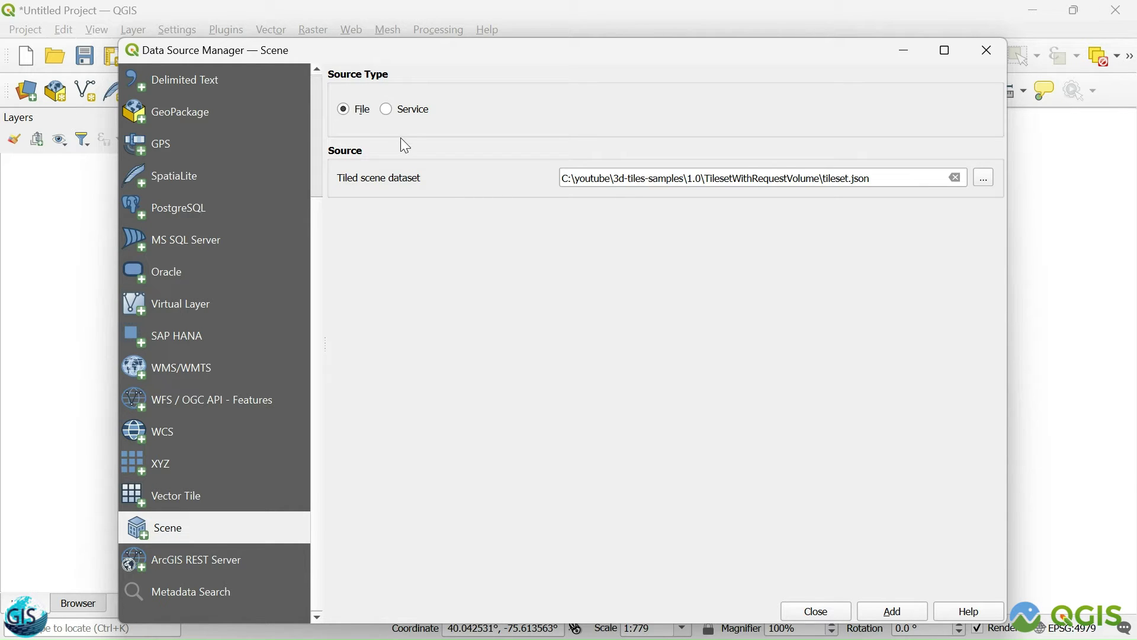
click(343, 108)
Step: Browse to 3d-tiles-samples\1.0\TilesetWithRequestVolume and pick tileset.json as the scene dataset
click(986, 178)
click(417, 112)
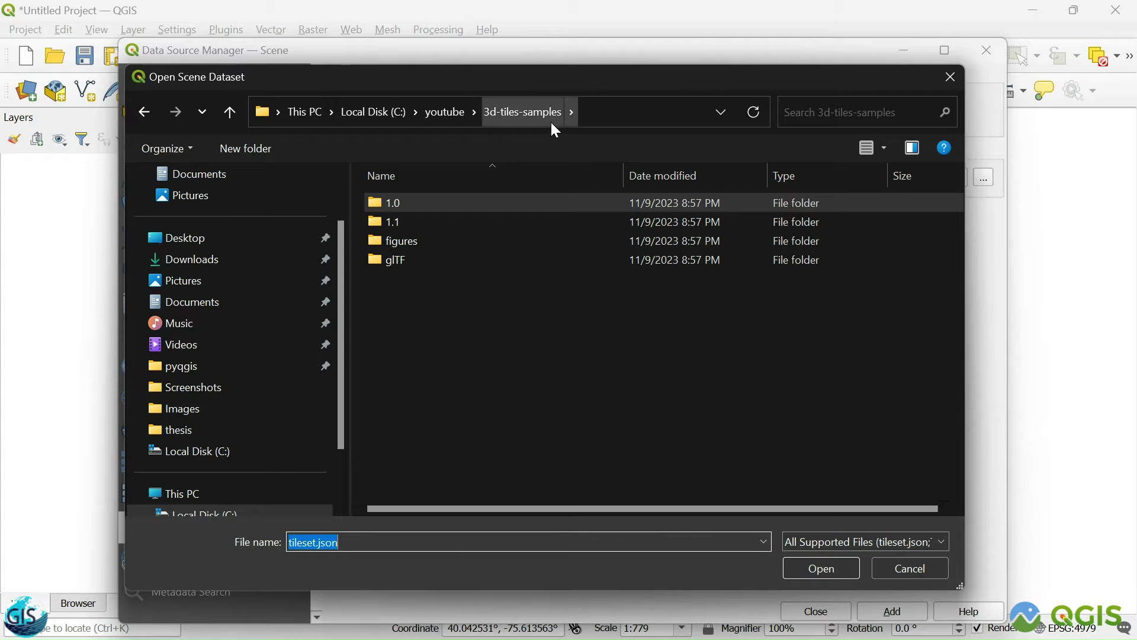
double_click(422, 204)
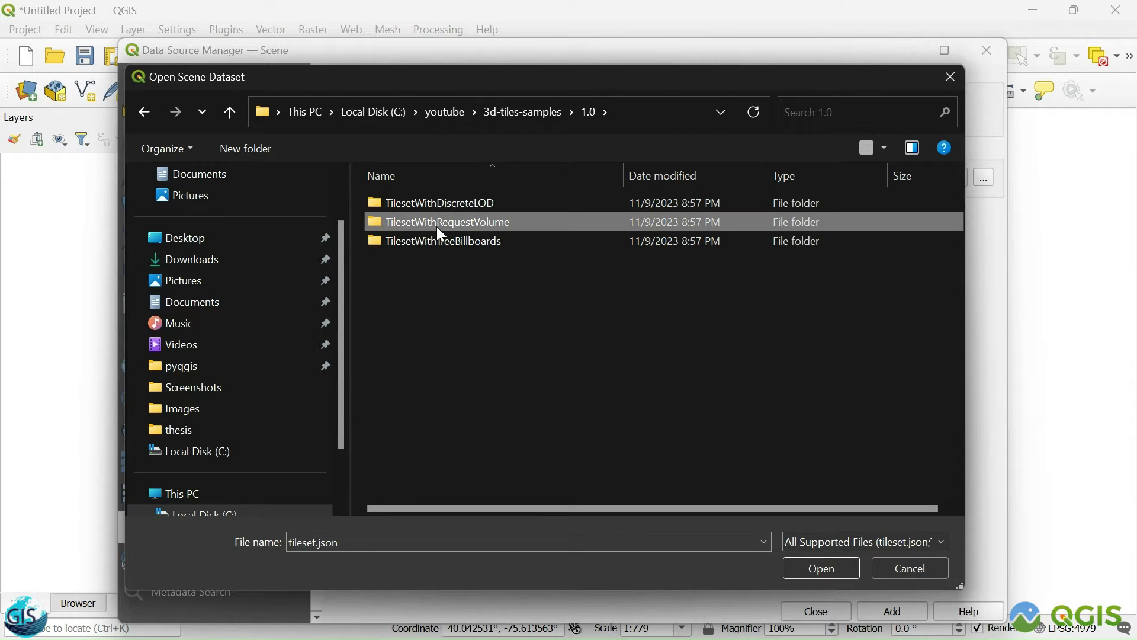
double_click(438, 227)
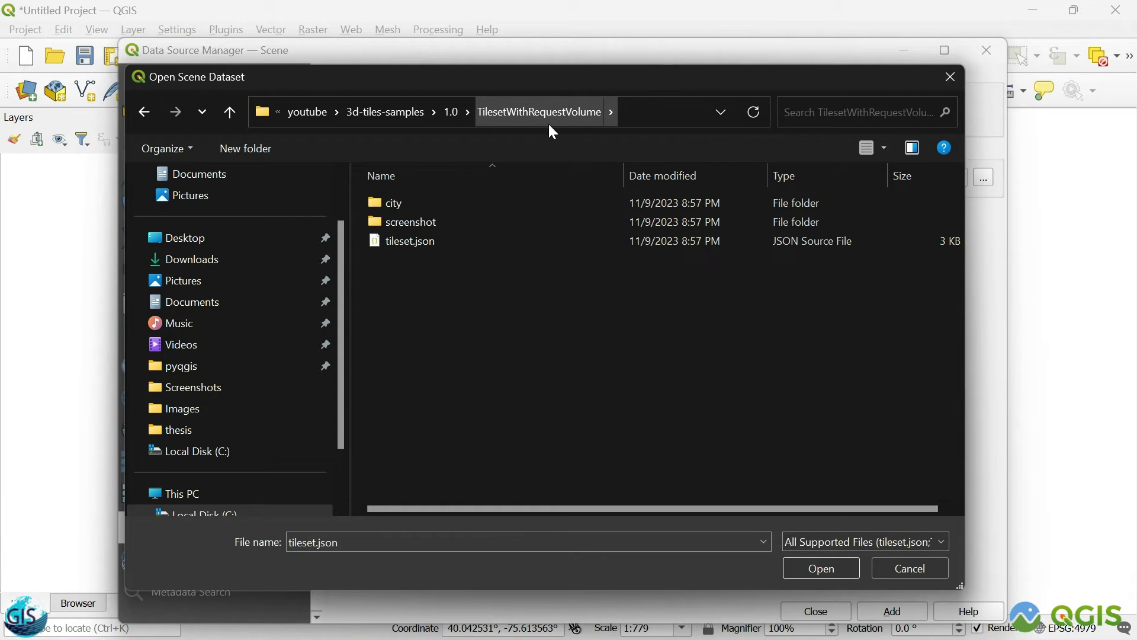
double_click(421, 240)
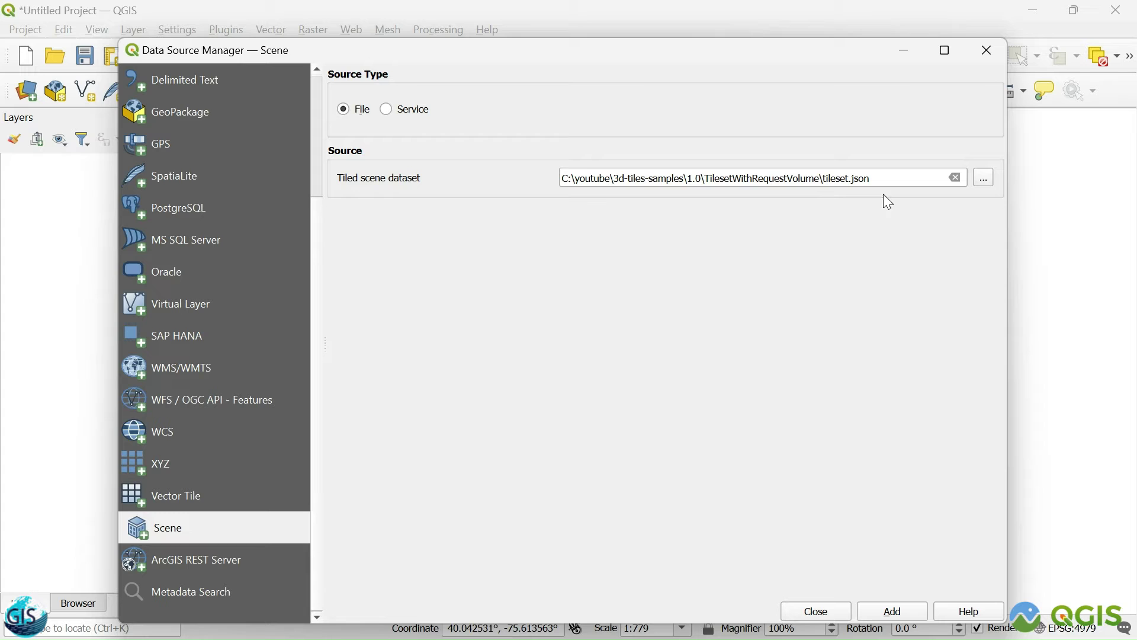
Step: Add the tileset as a scene layer and close the Data Source Manager
click(893, 611)
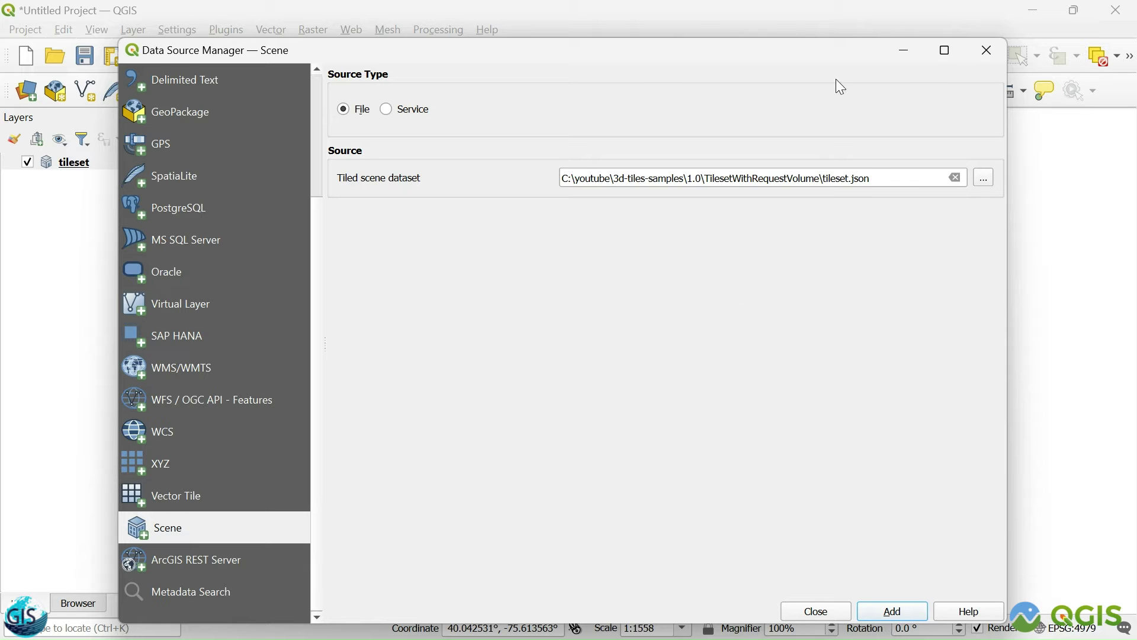
click(1001, 48)
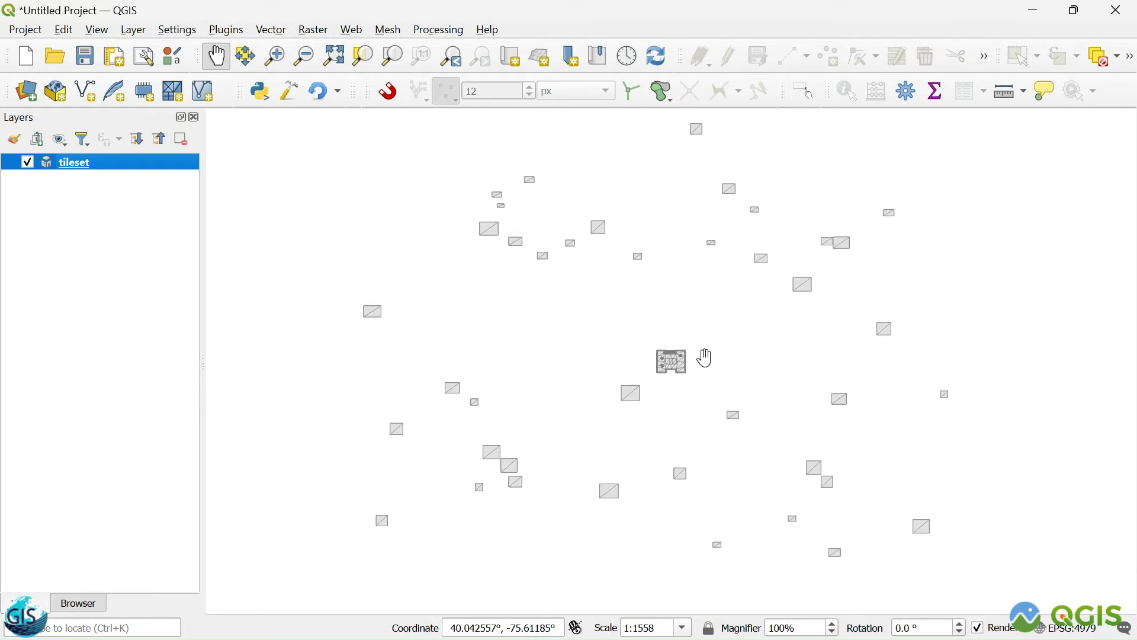
drag(717, 372, 637, 140)
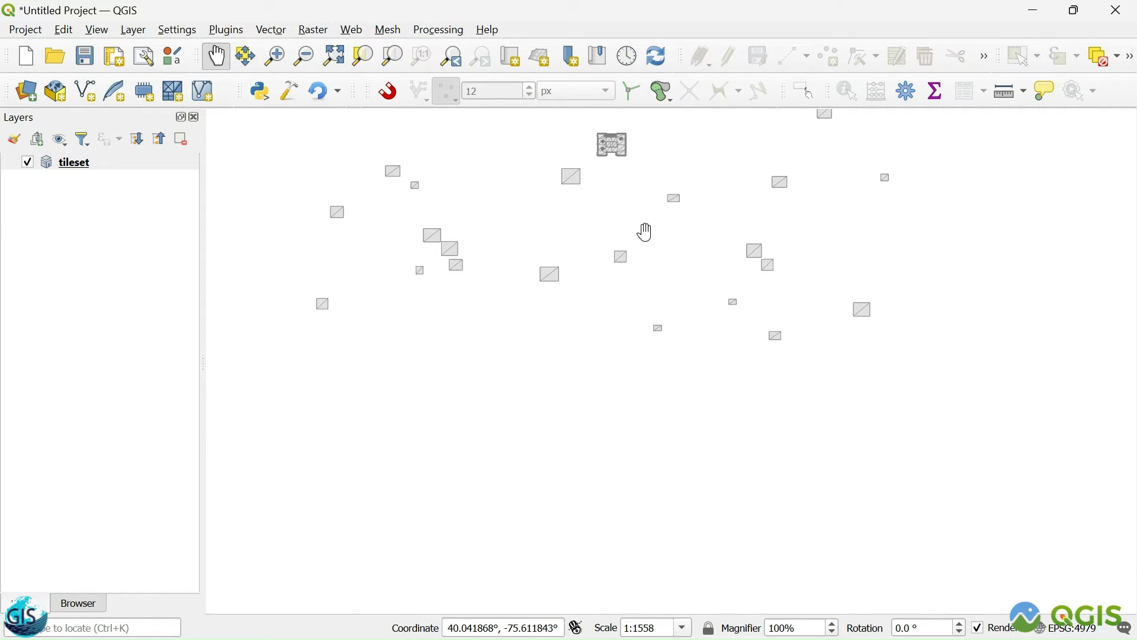
drag(591, 153, 591, 160)
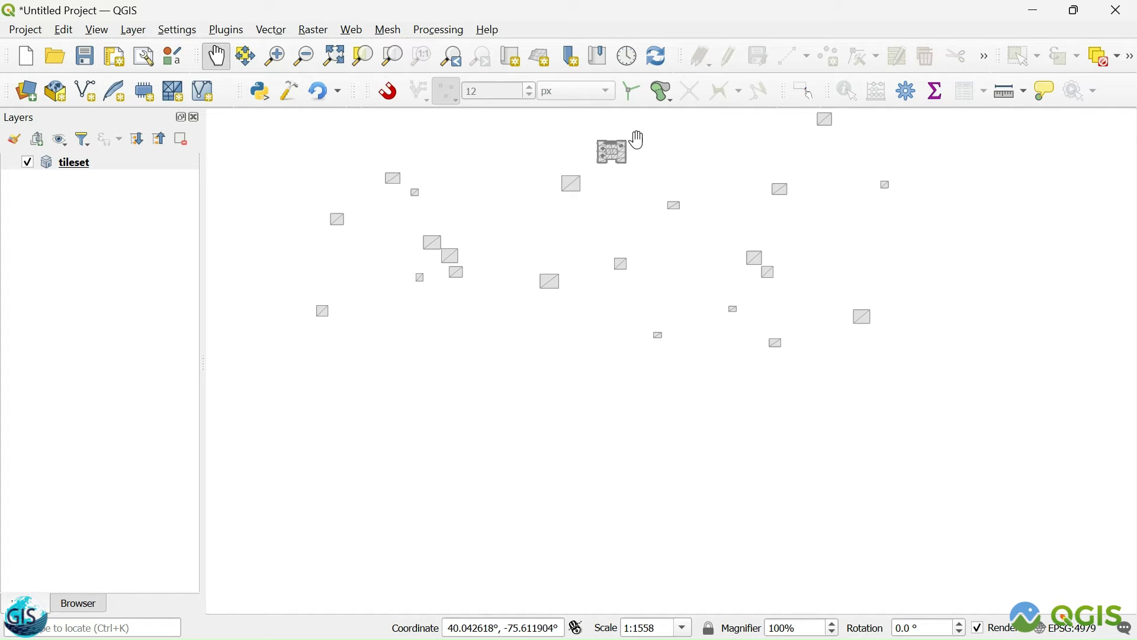
Step: Zoom and pan the 2D map to centre the building's roof and footprints
scroll(616, 144, up, 4)
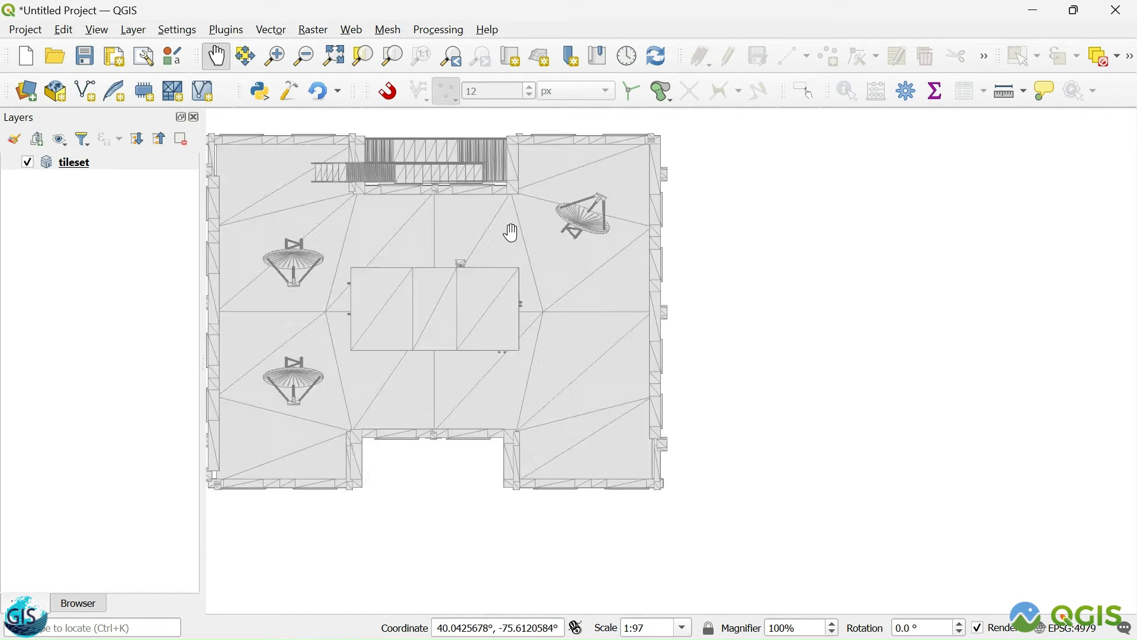
scroll(508, 229, down, 1)
drag(450, 248, 554, 211)
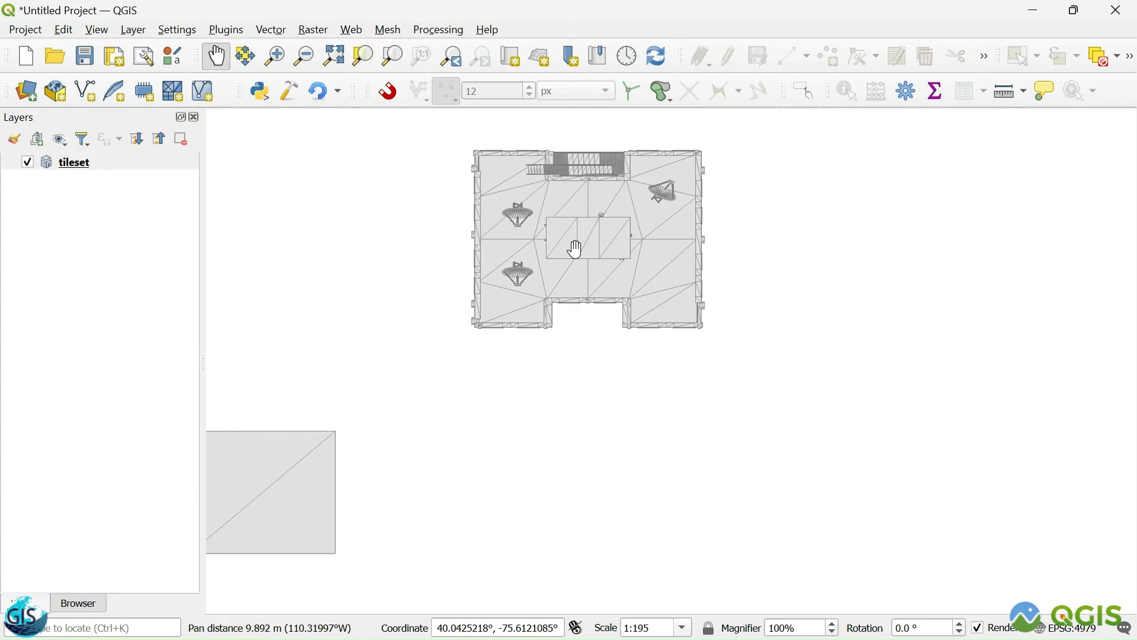
scroll(560, 254, down, 2)
drag(576, 396, 599, 343)
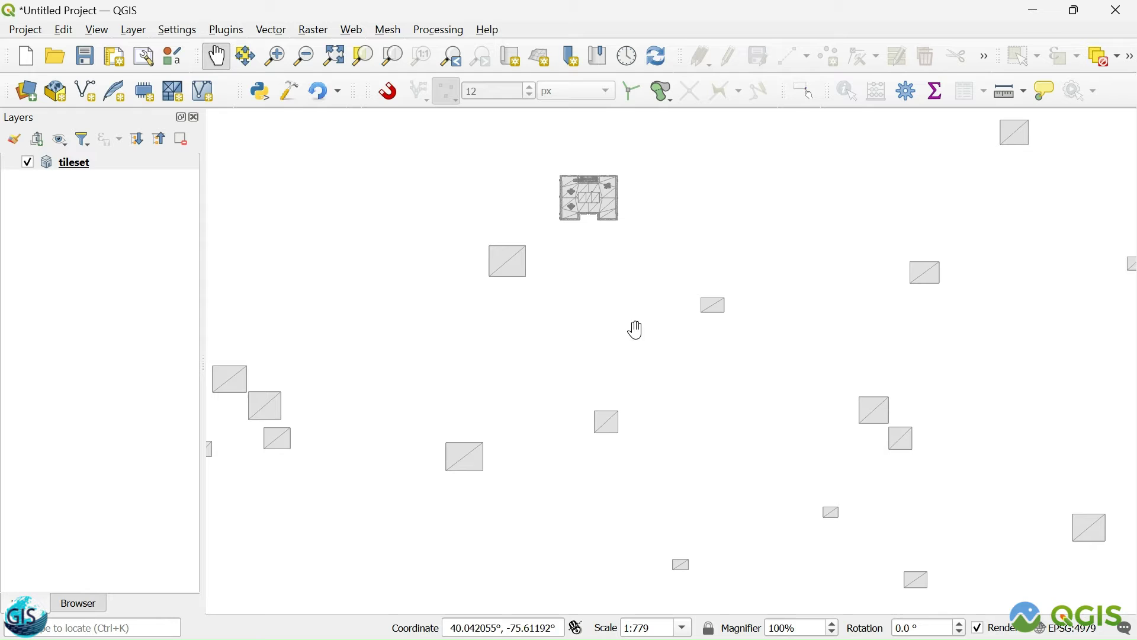
drag(620, 311, 604, 266)
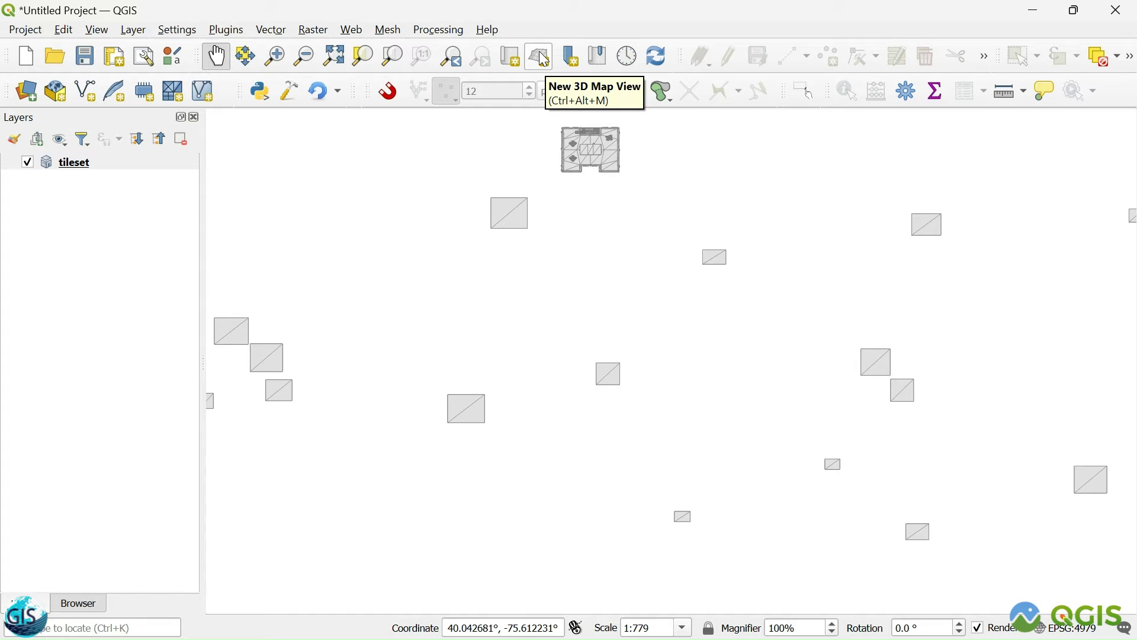
Step: Open a new 3D map view, maximize it and widen the 3D viewport
click(542, 58)
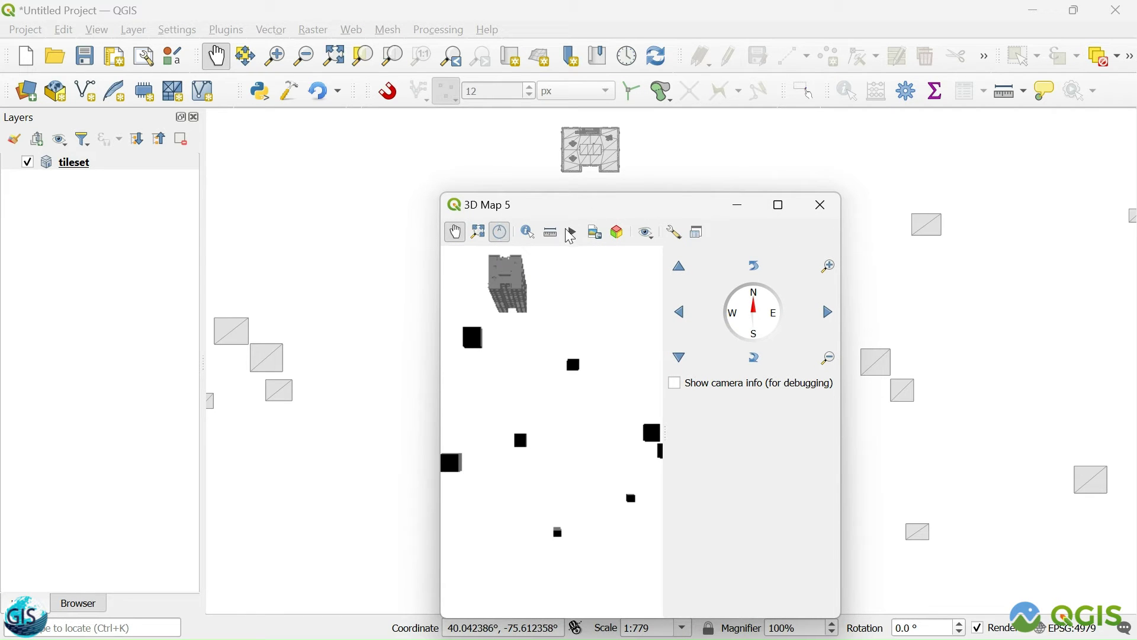
click(778, 206)
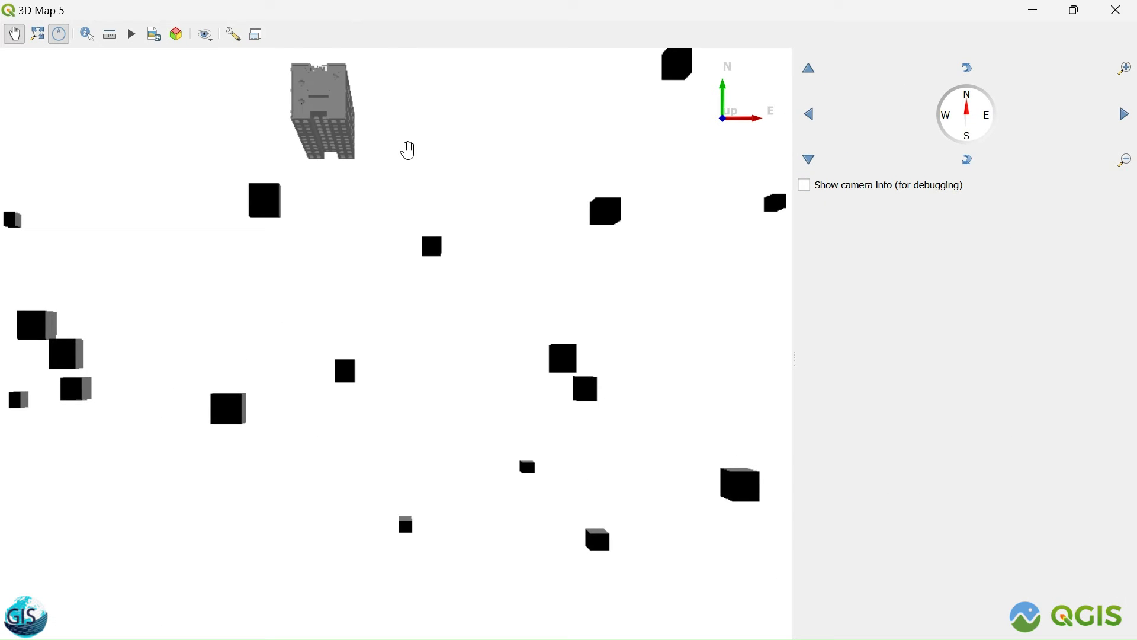
drag(408, 150, 667, 198)
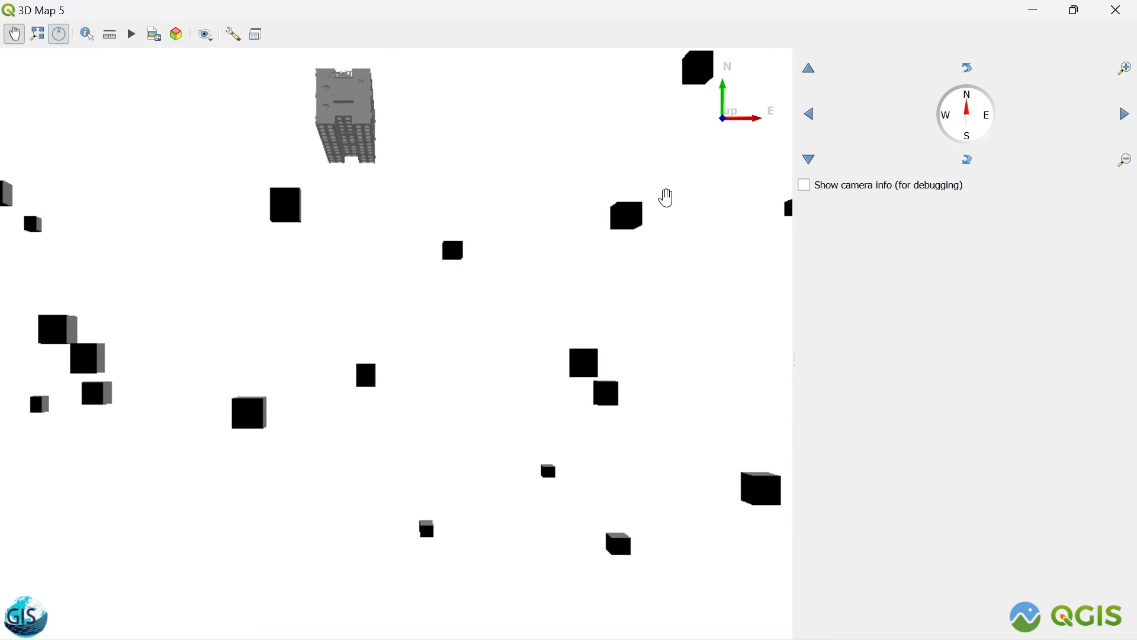
drag(796, 251, 922, 243)
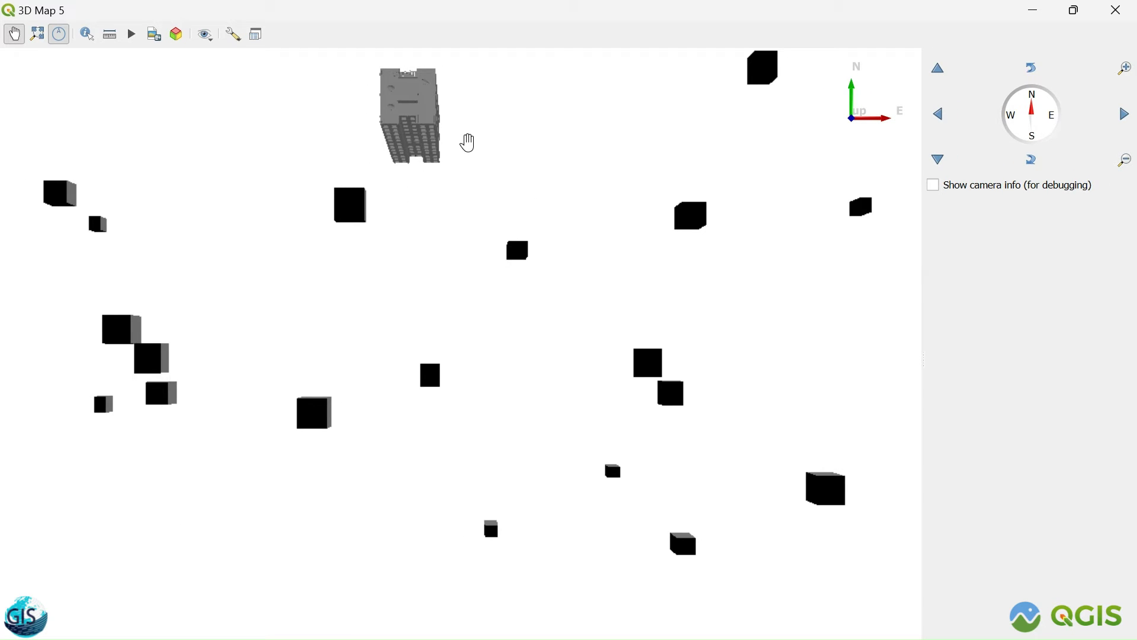
drag(476, 215, 477, 219)
Step: Try the camera controls: move up, down, right, left, then rotate slightly
click(953, 71)
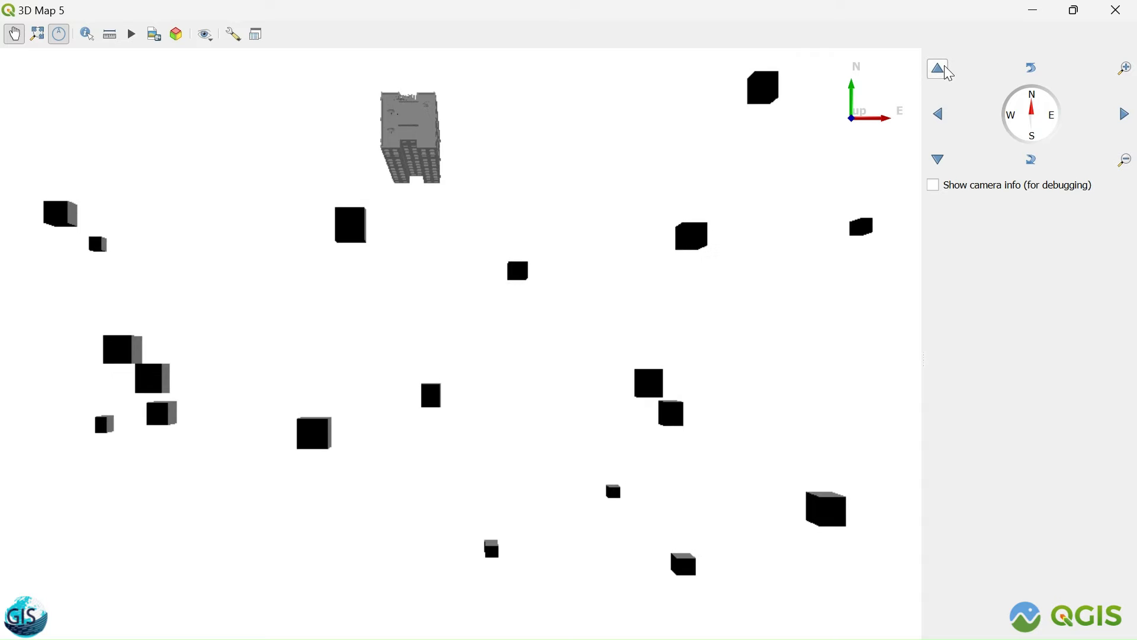
click(937, 161)
click(1124, 115)
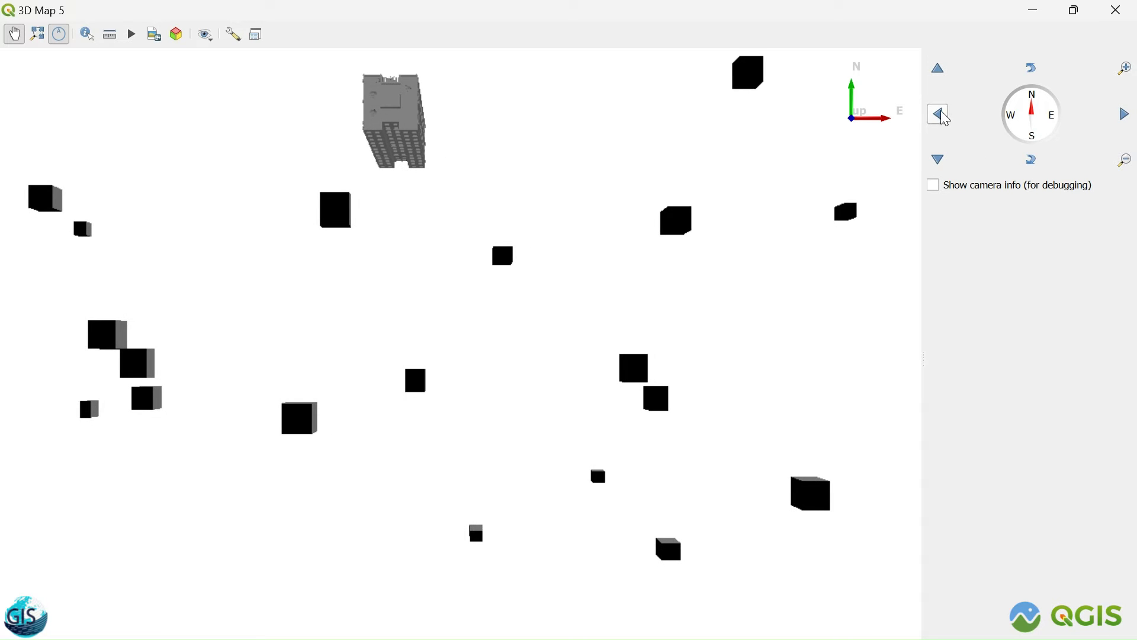
click(939, 115)
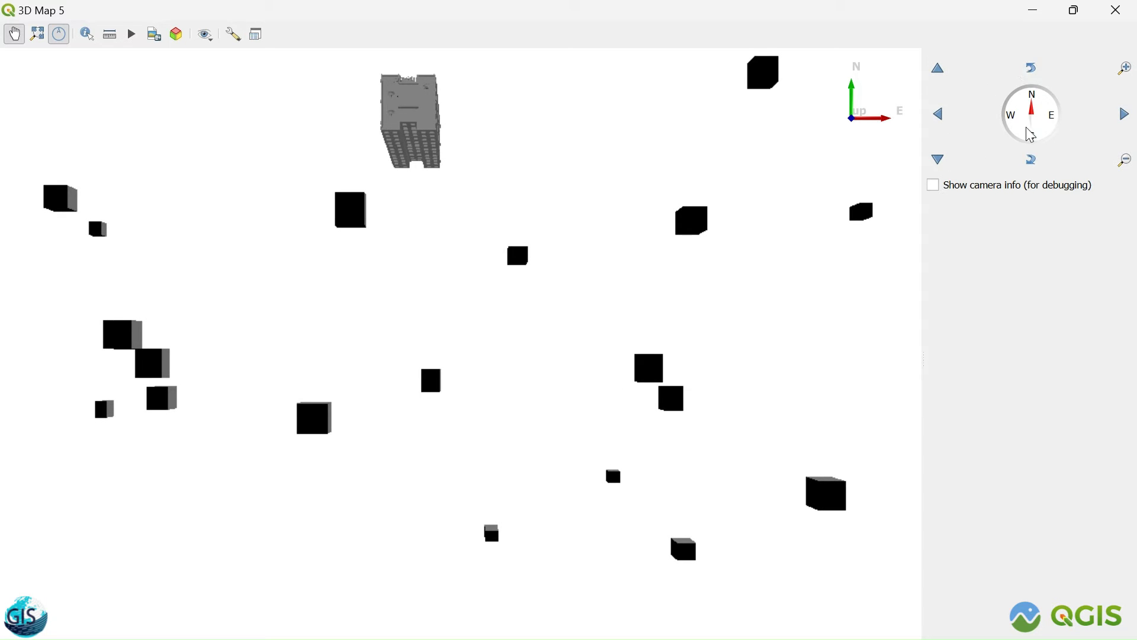
click(1033, 160)
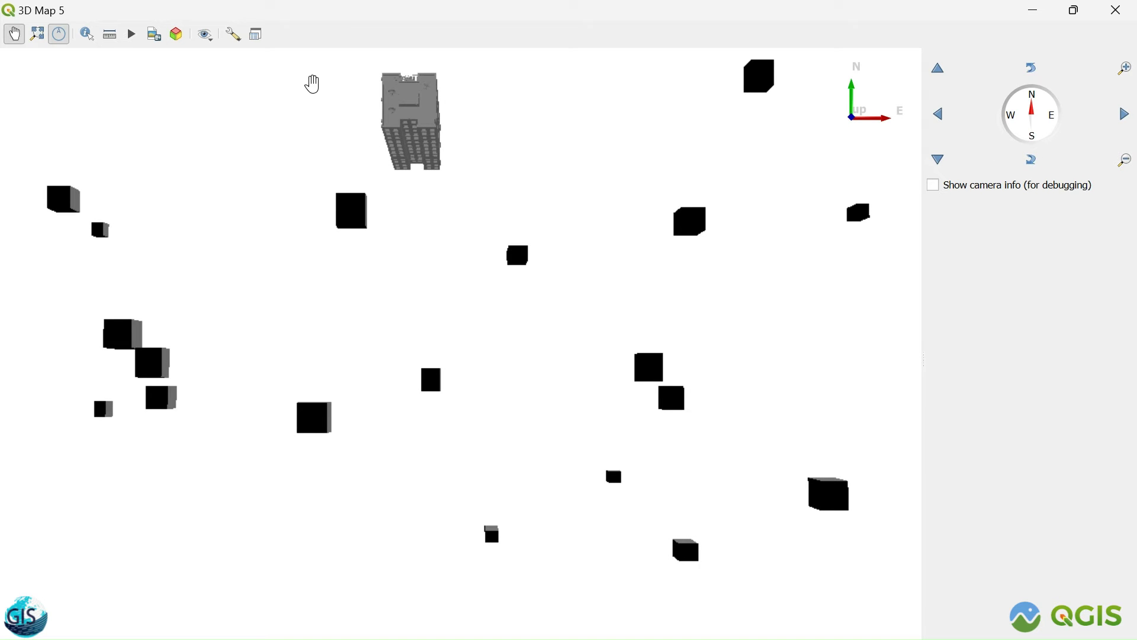
Step: Zoom, tilt and pan the 3D view until the tall tower and its roof fill the centre
right_drag(406, 132, 405, 326)
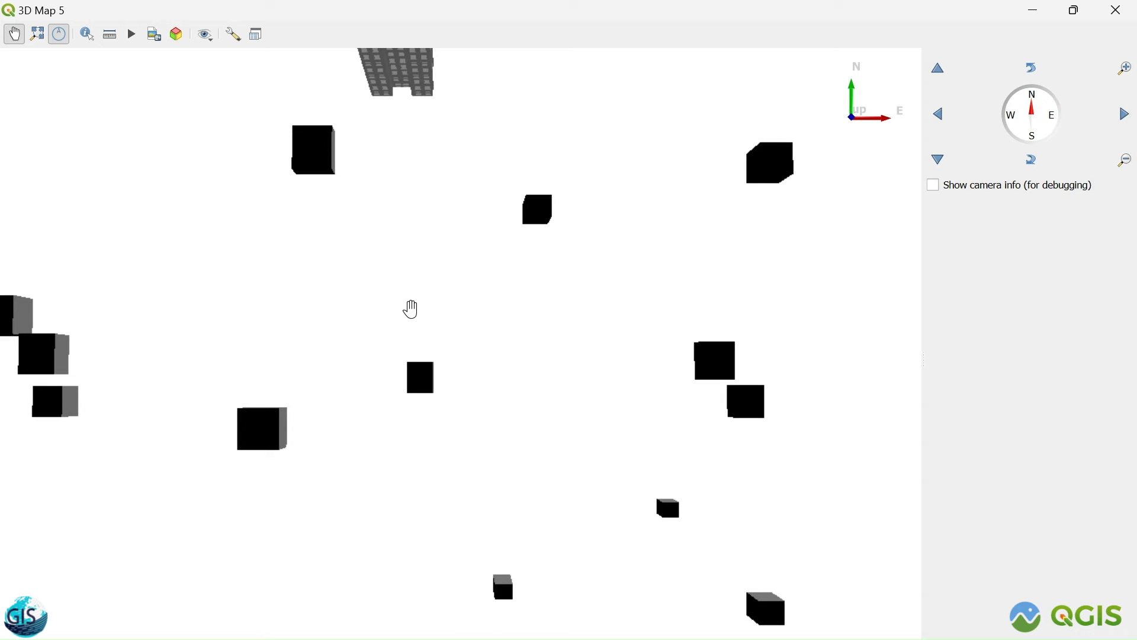
right_drag(397, 129, 396, 363)
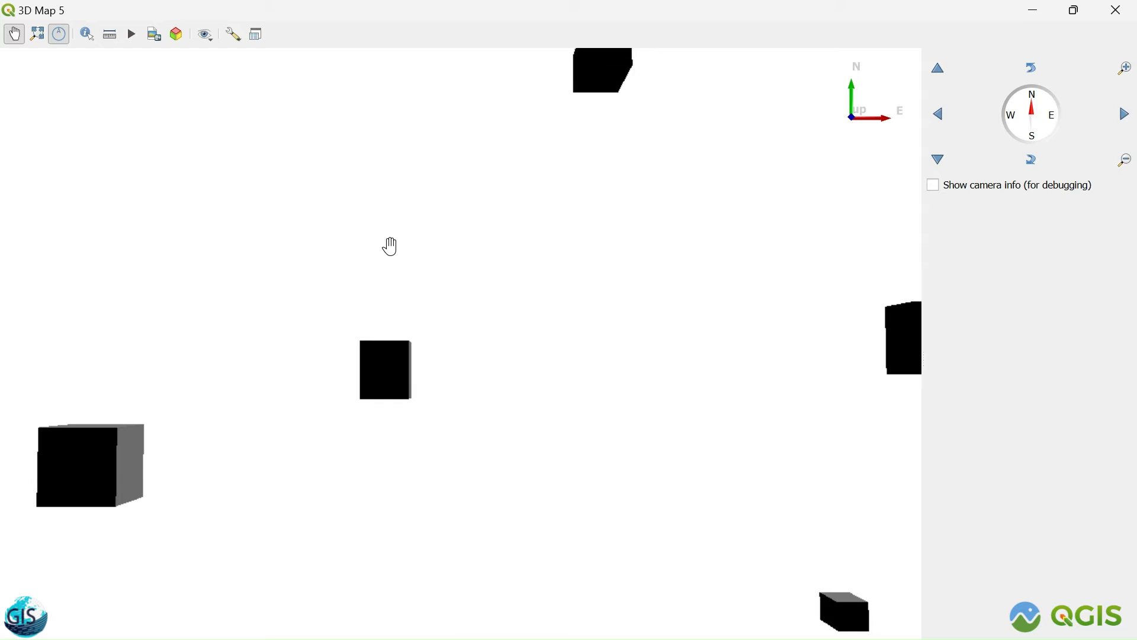
right_drag(390, 219, 383, 422)
drag(383, 421, 361, 391)
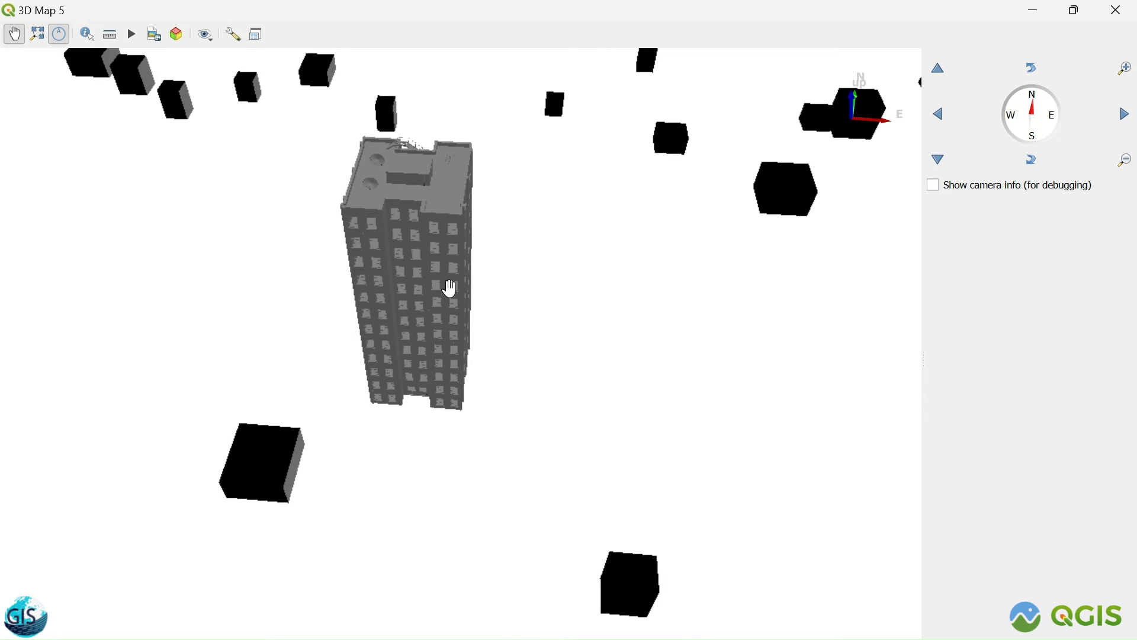
middle_drag(436, 230, 442, 286)
middle_drag(453, 211, 449, 284)
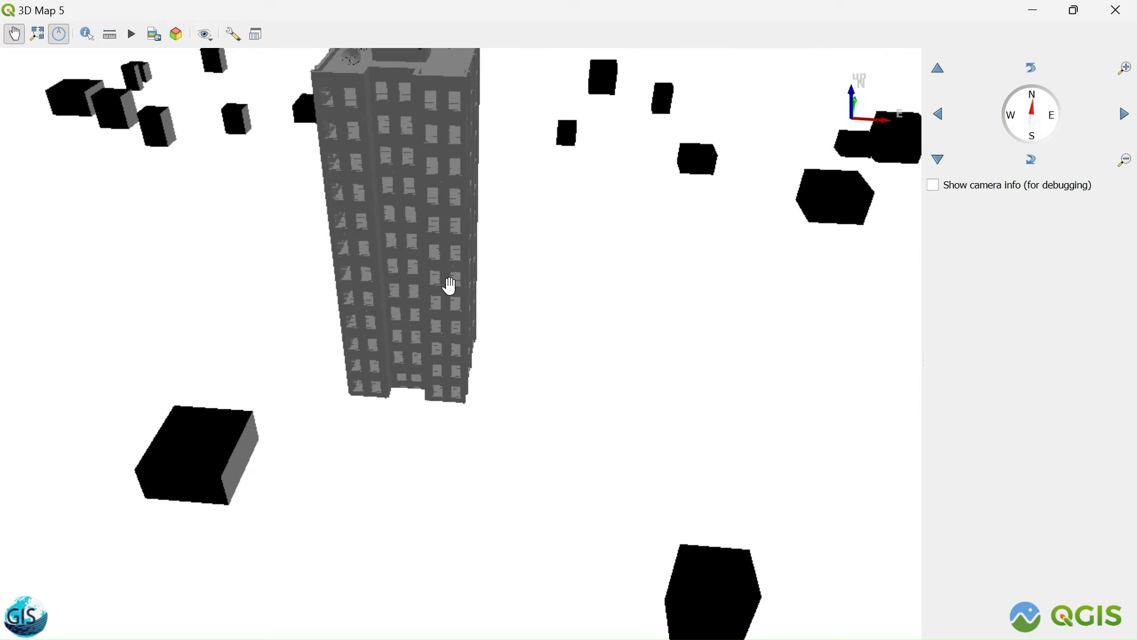
mouse_move(461, 212)
middle_down()
mouse_move(456, 241)
mouse_move(448, 229)
middle_up()
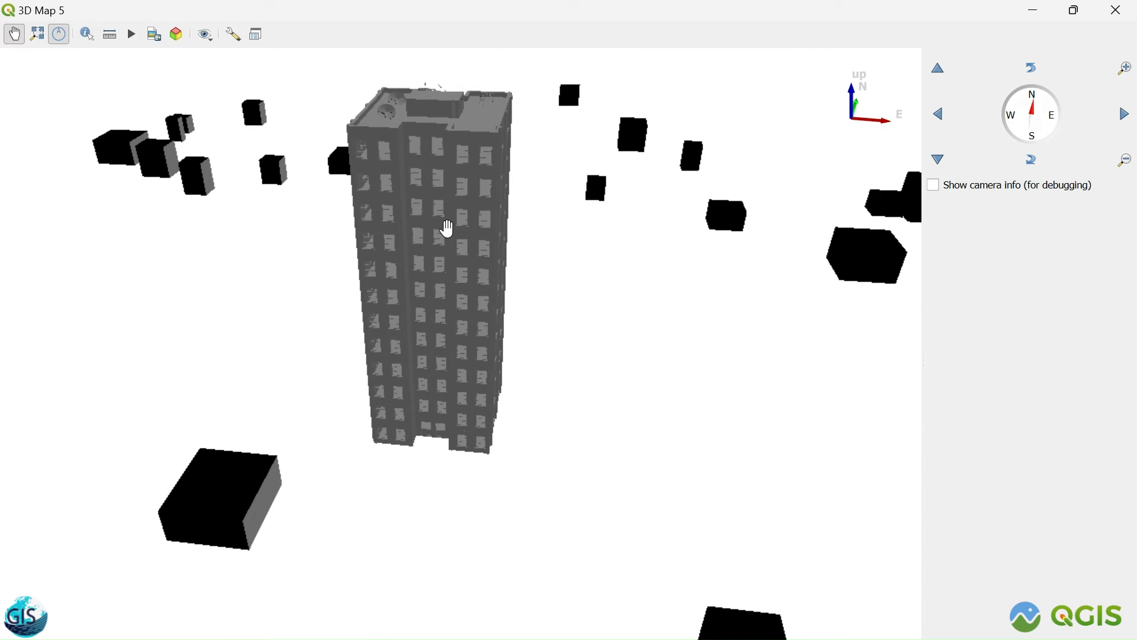
mouse_move(477, 296)
middle_down()
mouse_move(472, 266)
mouse_move(477, 280)
middle_up()
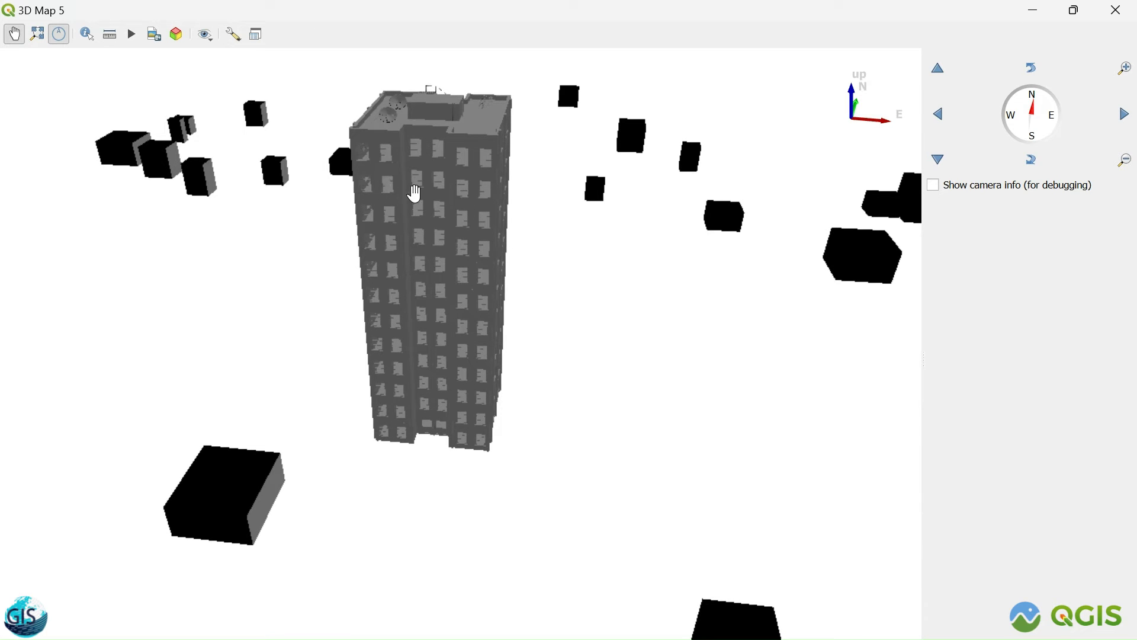
click(155, 34)
click(830, 37)
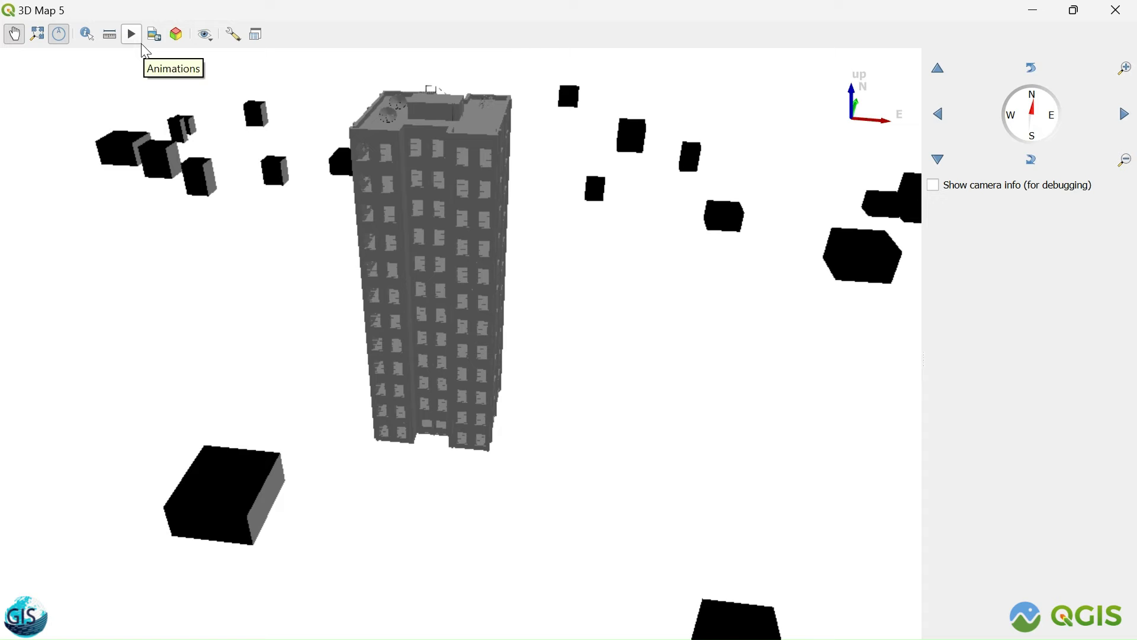
Step: Measure the tower from roof corner to base (about 63.873 m), retest, then close the tool
click(110, 35)
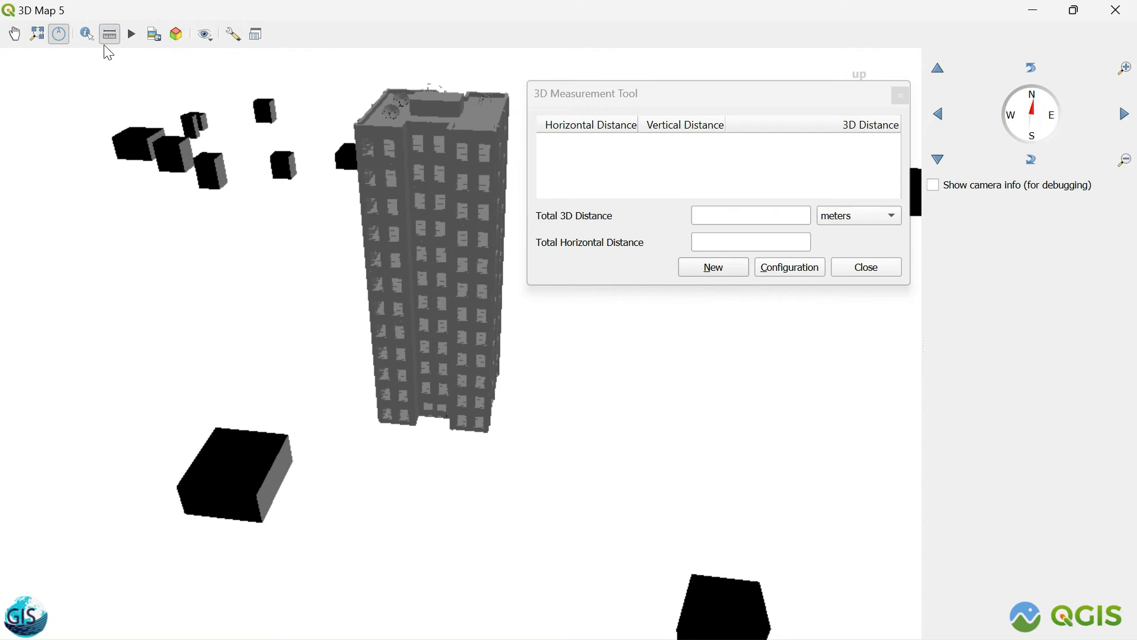
click(355, 125)
click(379, 419)
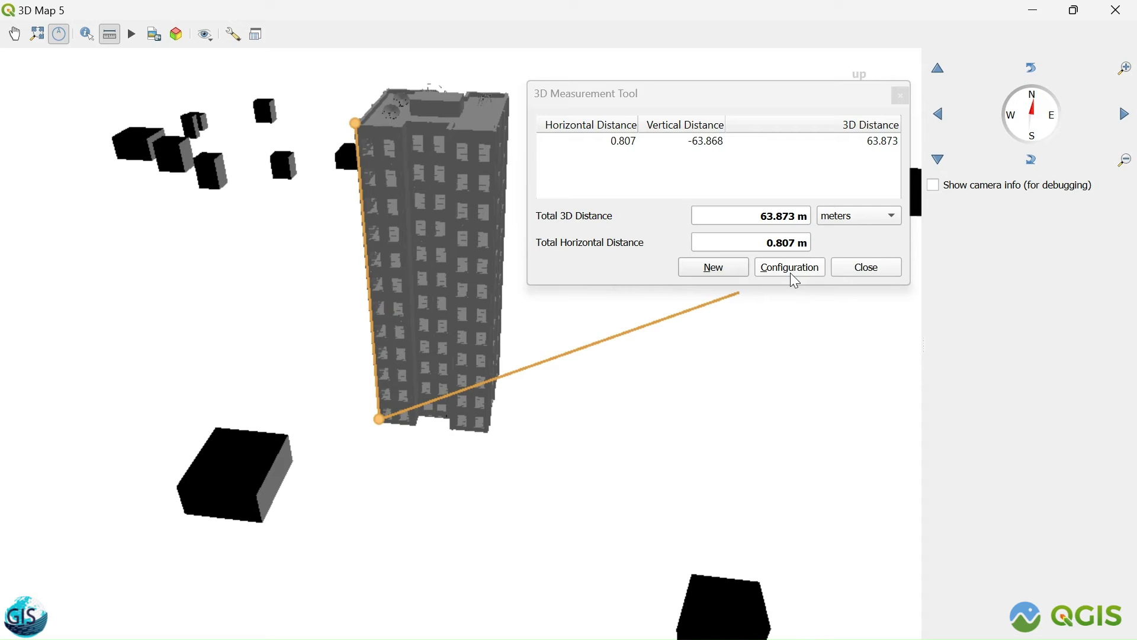
click(713, 267)
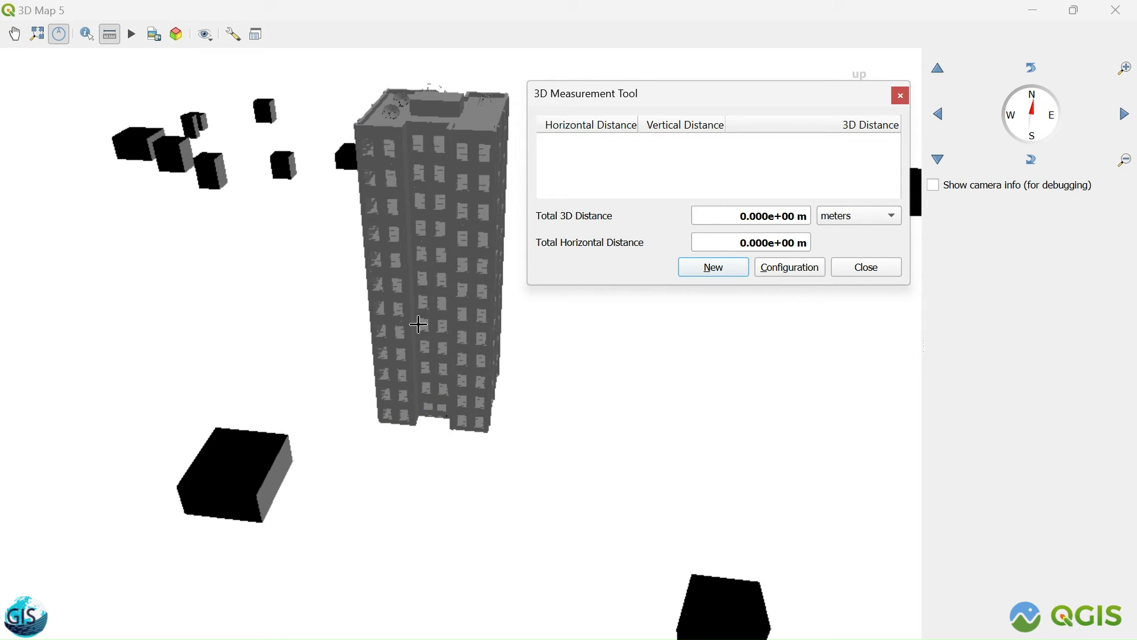
click(421, 319)
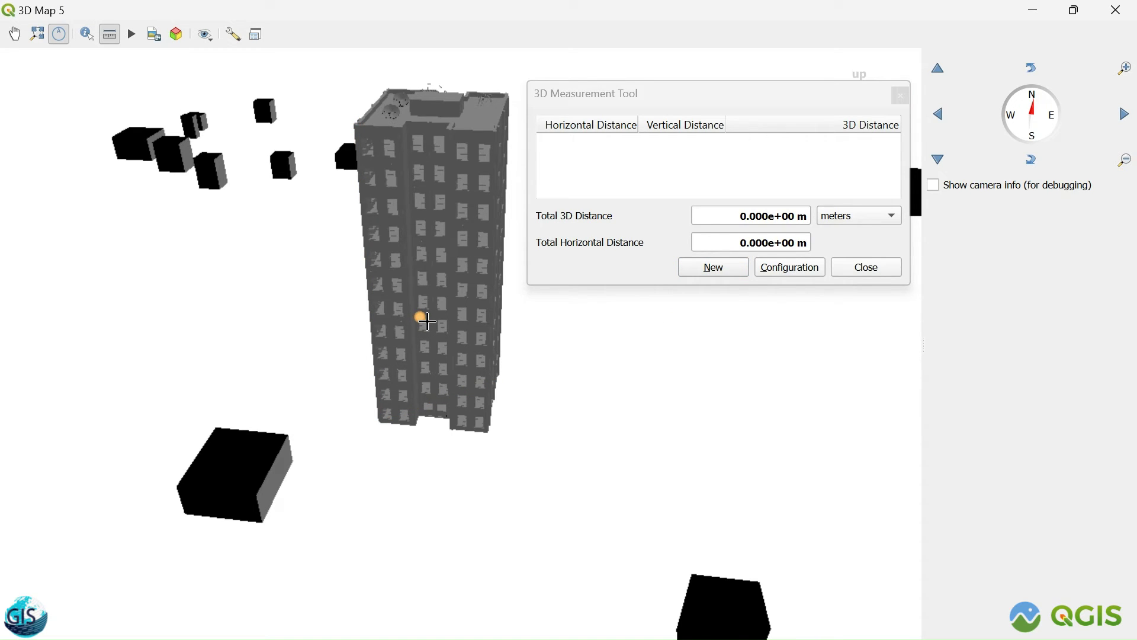
click(431, 320)
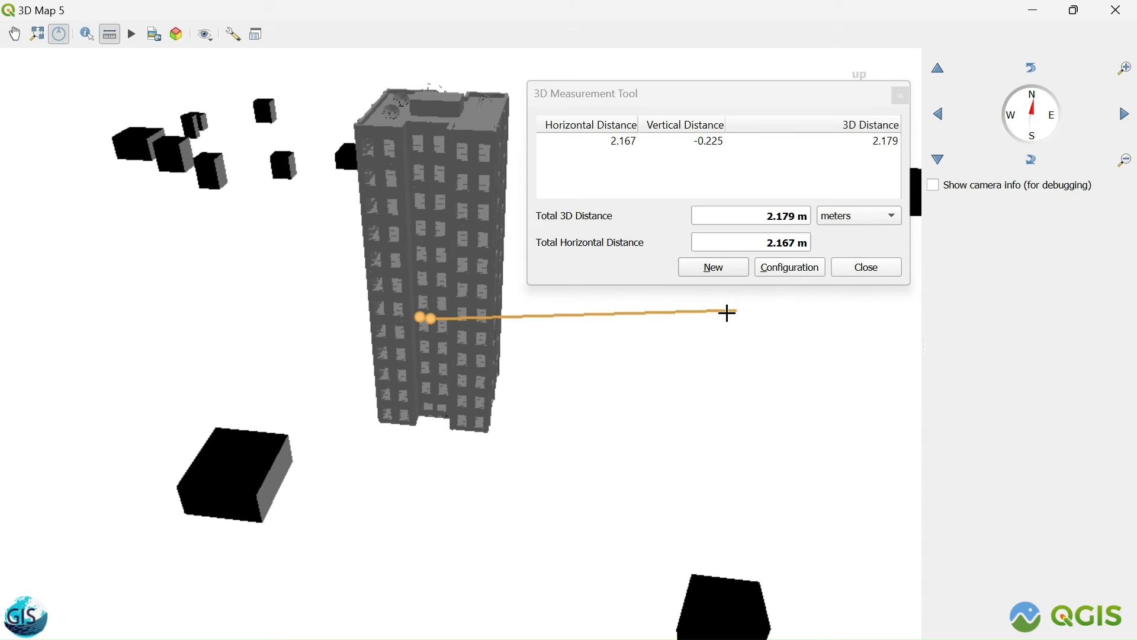
click(868, 268)
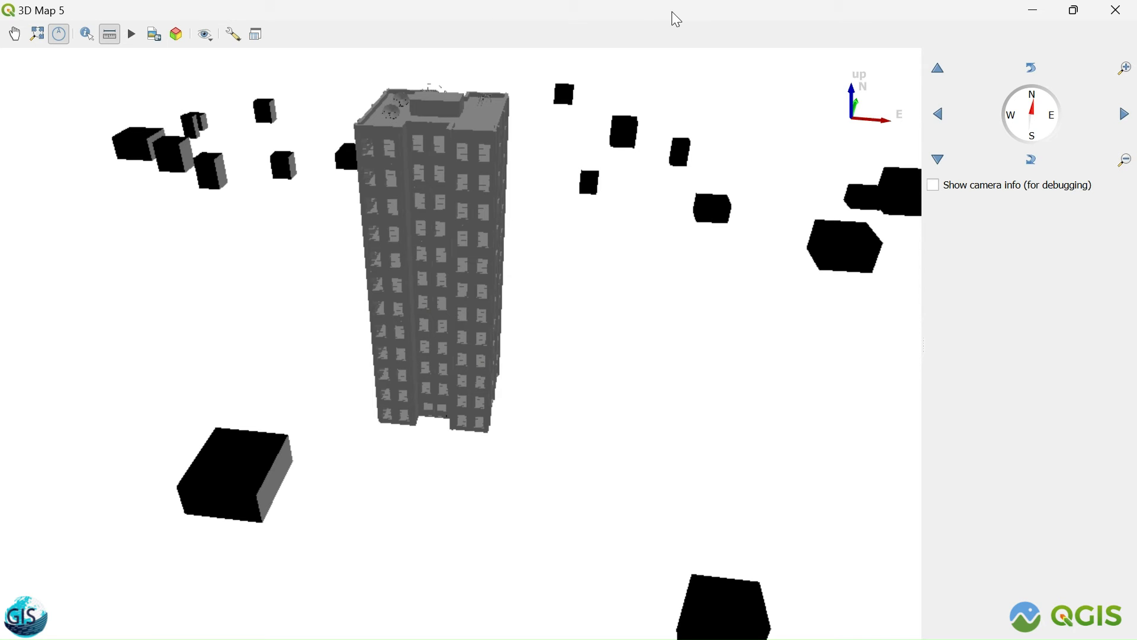
Step: Restore the 3D Map 5 window, dock it below the 2D map and make it taller
key(super+Down)
drag(982, 293, 658, 570)
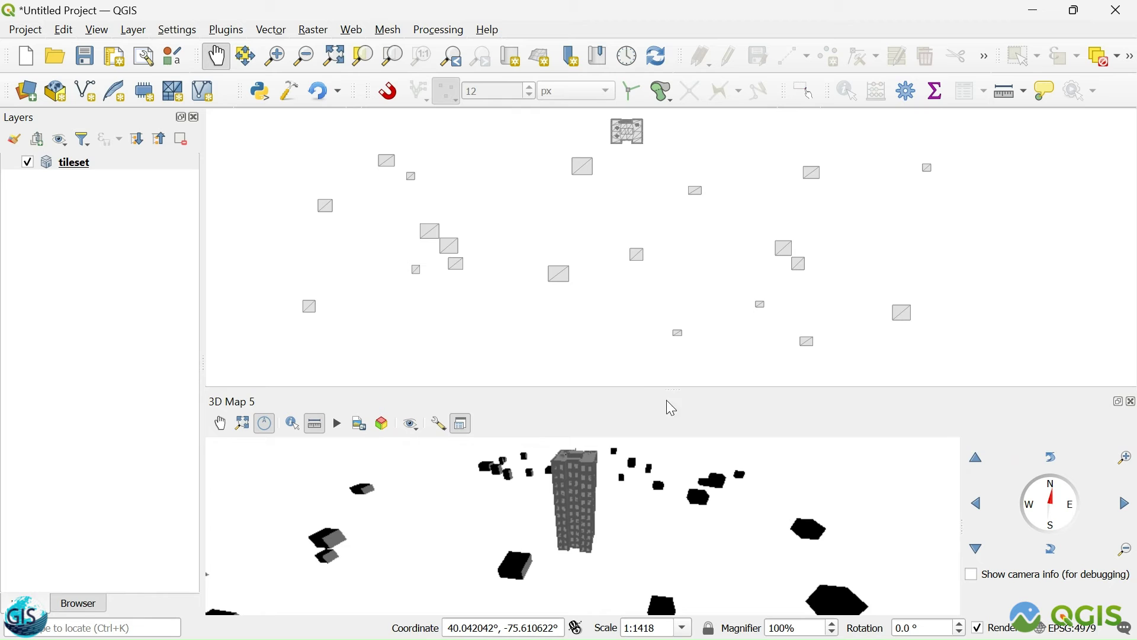
drag(668, 388, 670, 336)
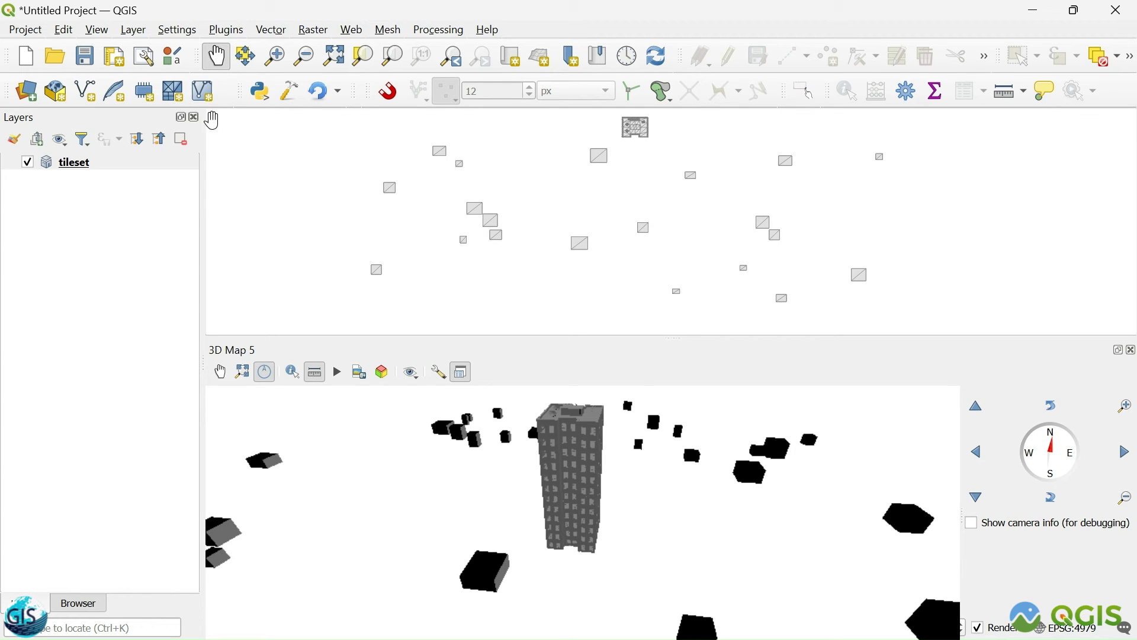
Step: Create an empty print layout titled 'tileset' from the Layout Manager
click(144, 57)
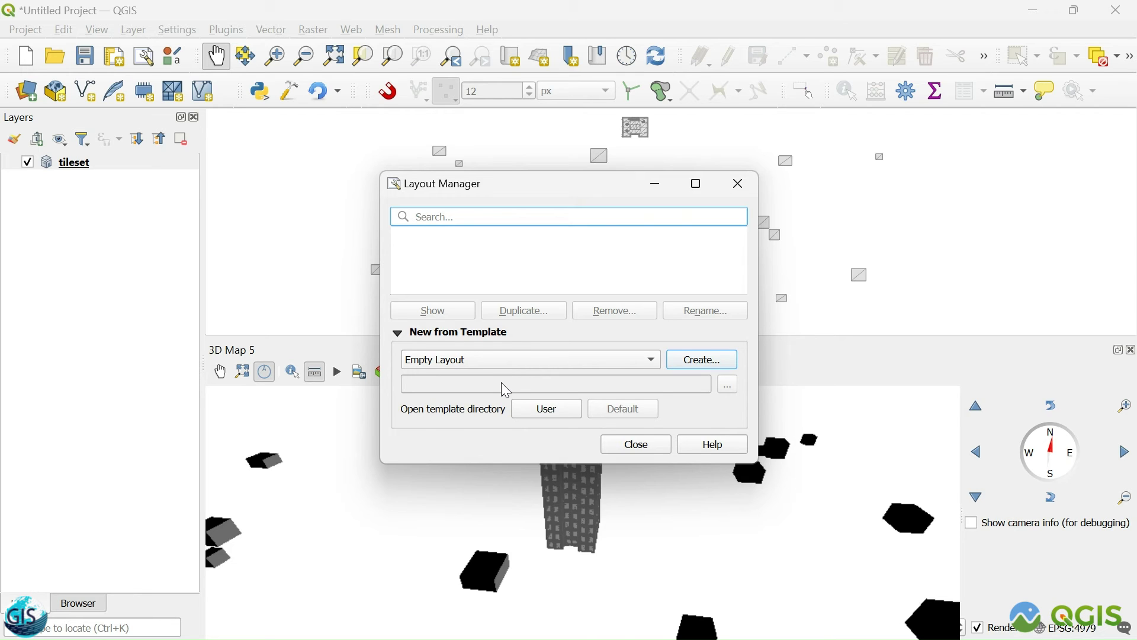
click(703, 360)
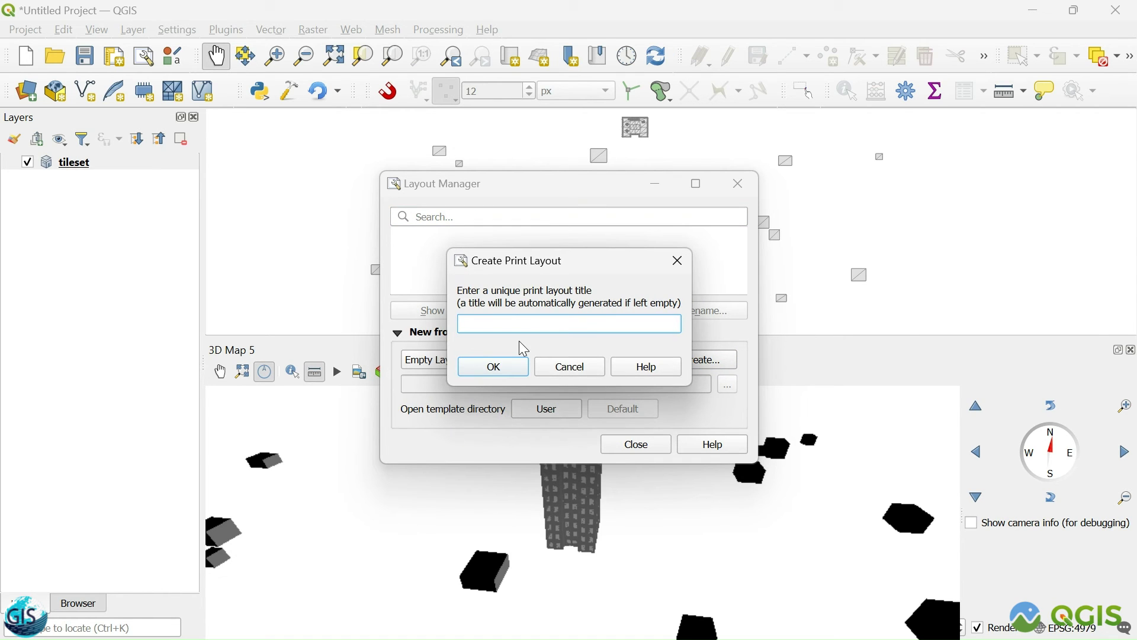
text(tie)
key(BackSpace)
key(BackSpace)
text(ilese)
click(501, 370)
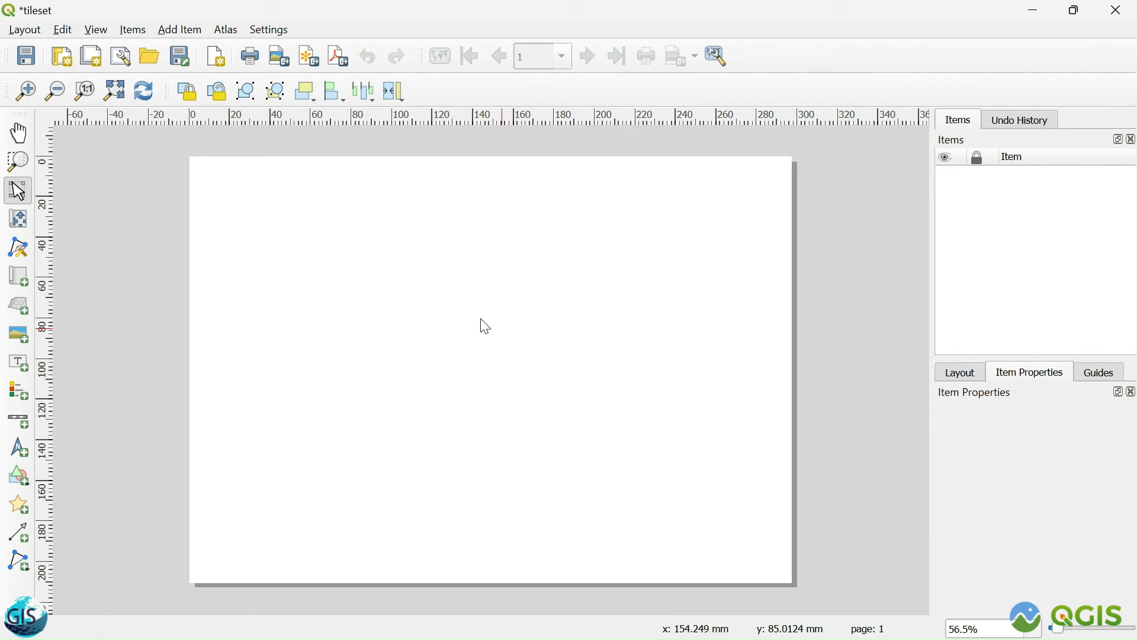
Step: Set the page size to A3 landscape (420 × 297 mm) in the page properties
right_click(408, 306)
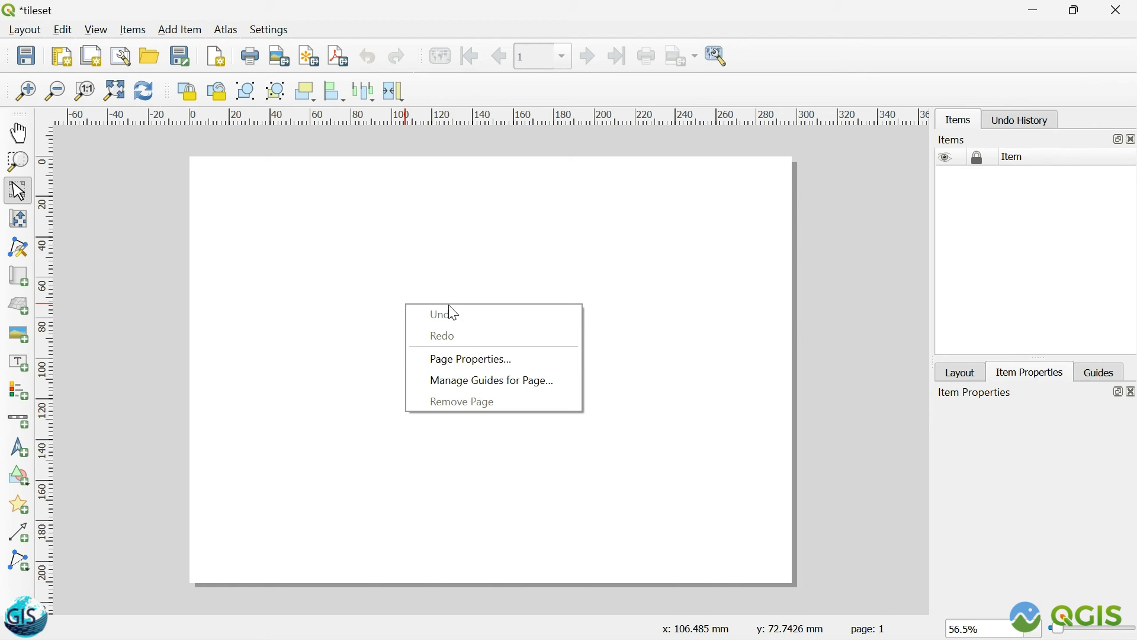
click(474, 359)
click(1035, 456)
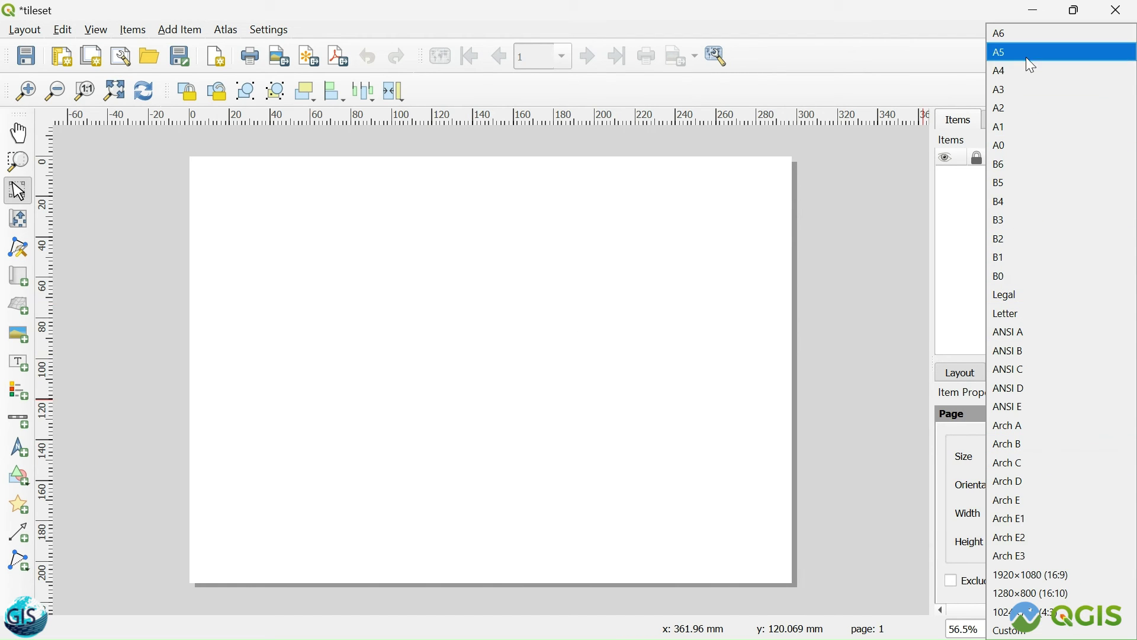
click(1025, 91)
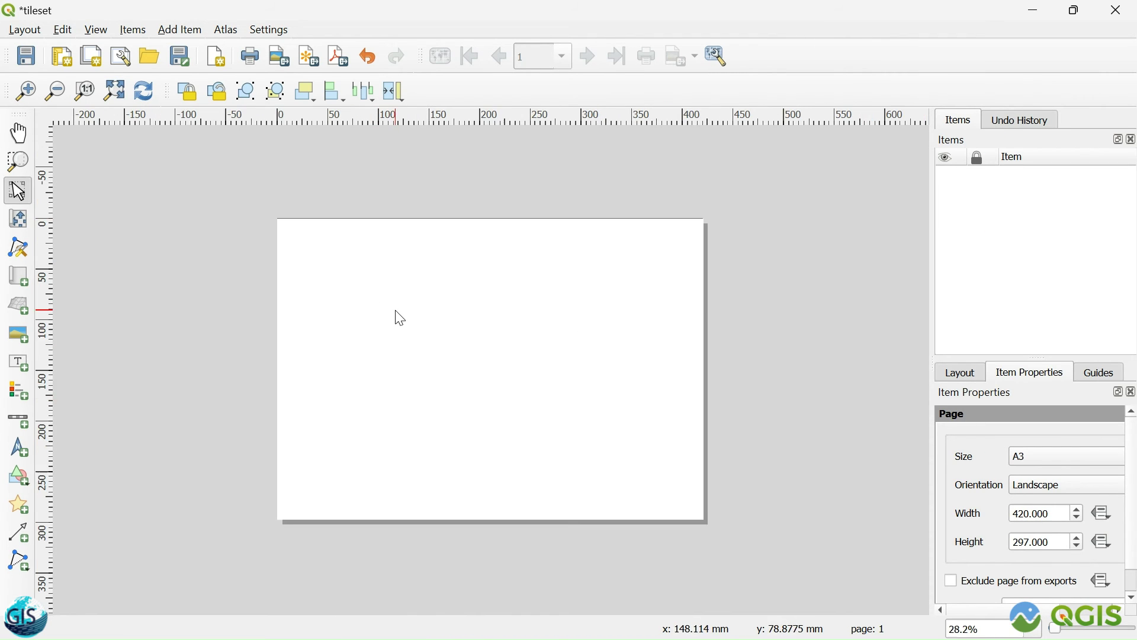
scroll(576, 344, up, 2)
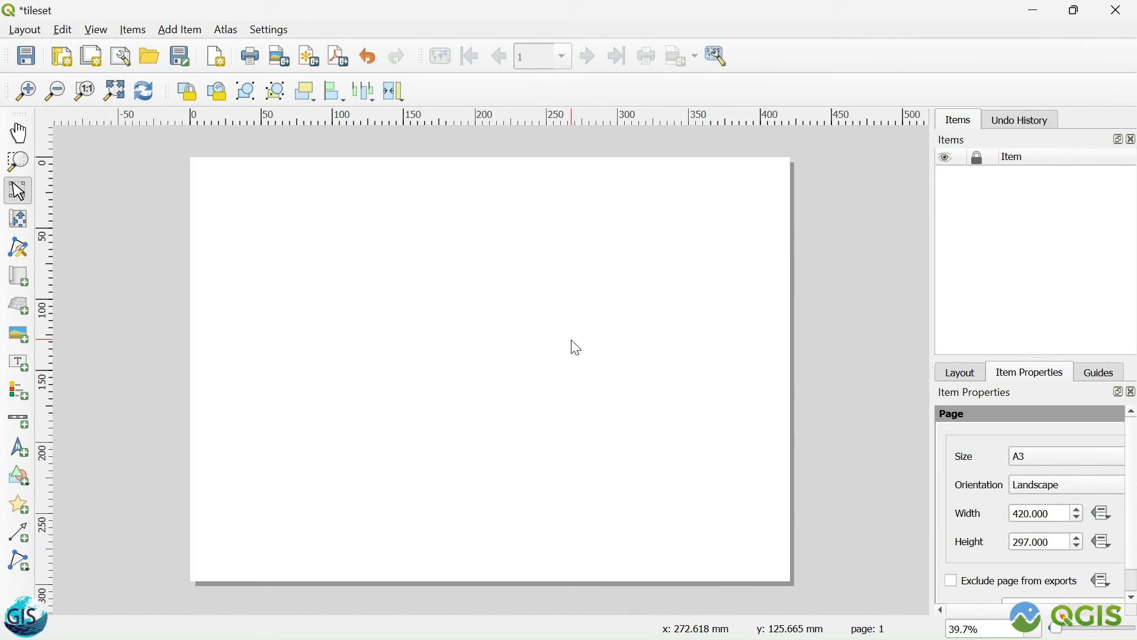
scroll(577, 347, up, 1)
scroll(577, 347, up, 1)
scroll(578, 347, down, 1)
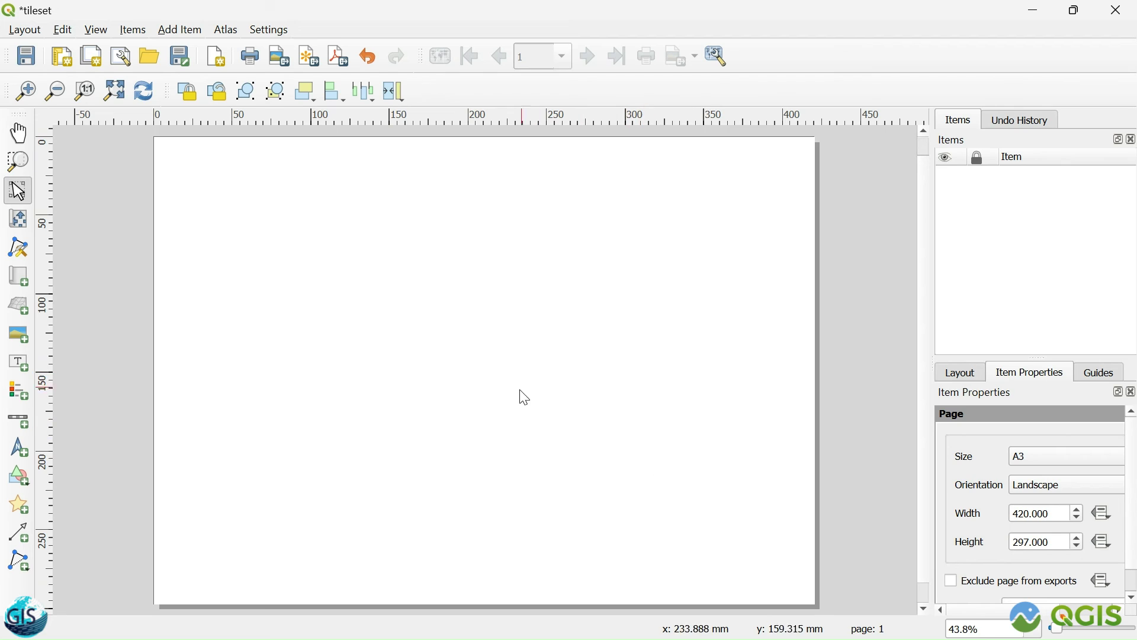
Step: Draw a 2D map item covering the whole A3 page, abandoning an initial 3D map item
click(24, 307)
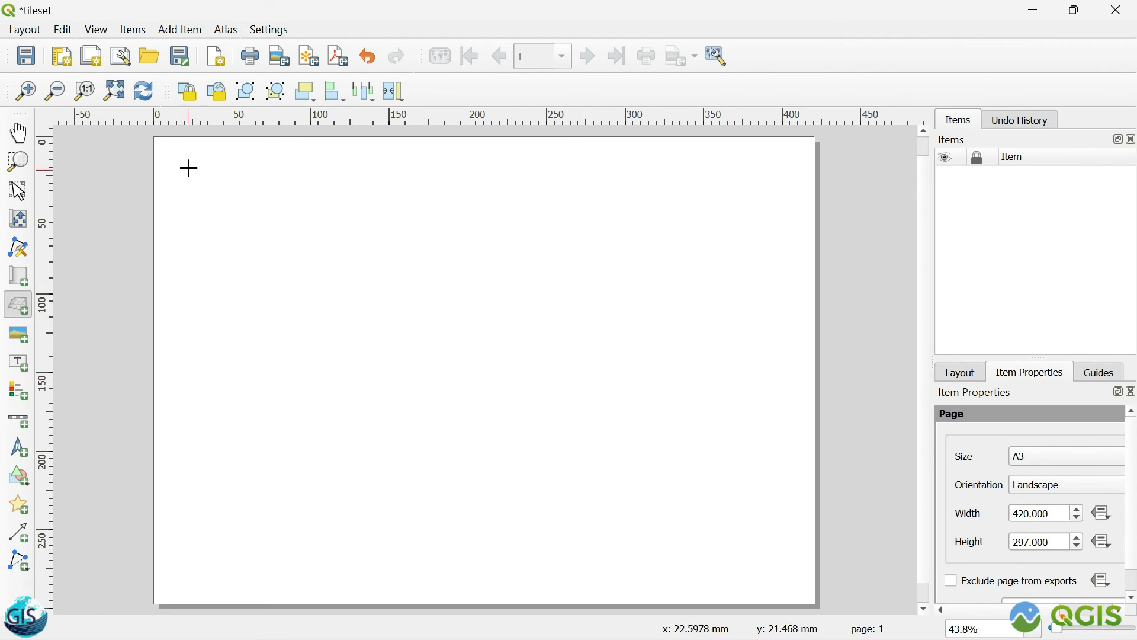
click(154, 139)
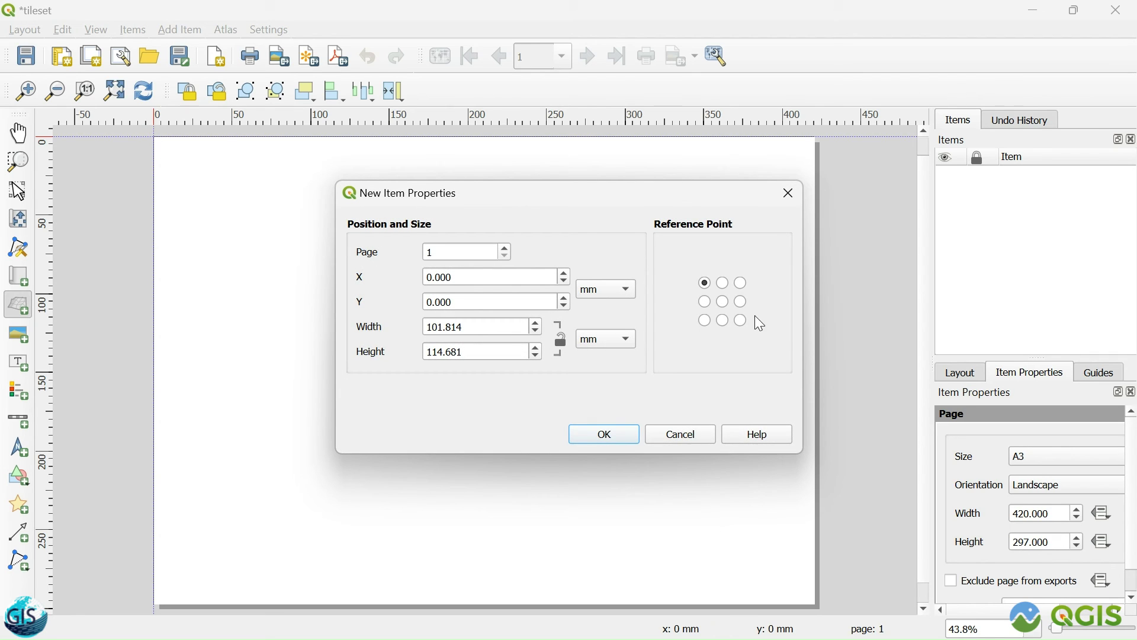
click(679, 435)
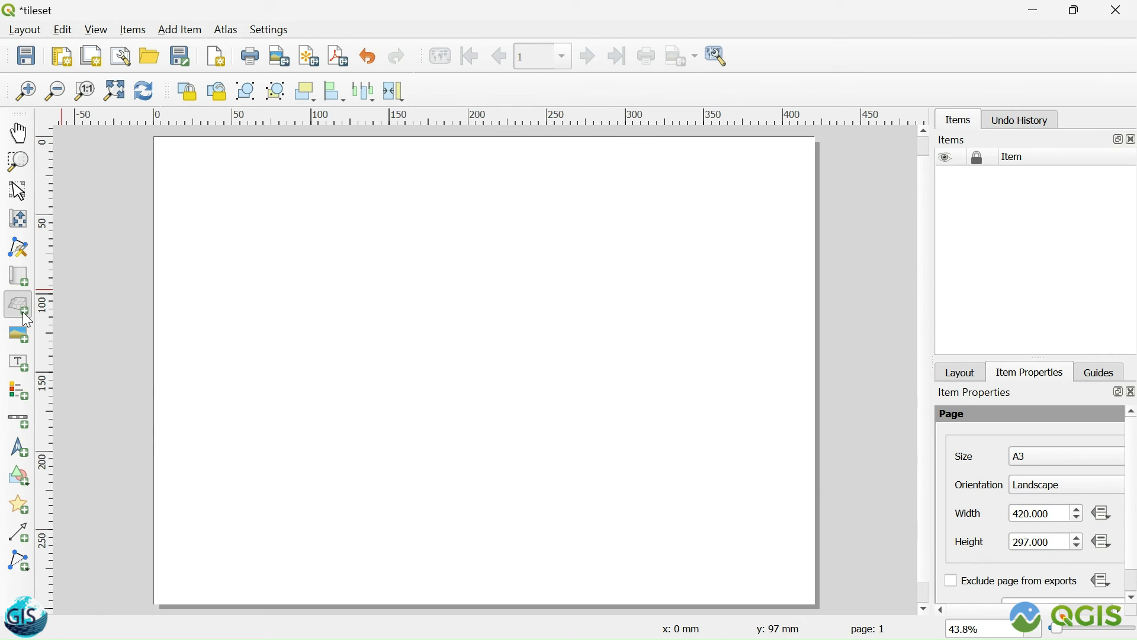
click(19, 280)
drag(156, 140, 812, 602)
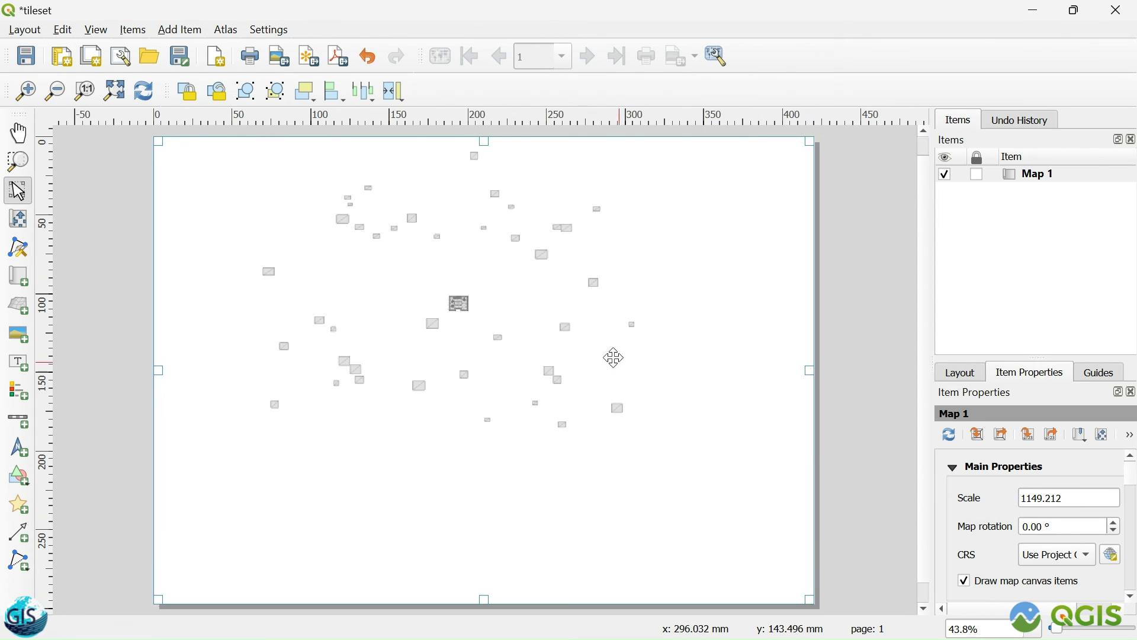
drag(812, 371, 817, 372)
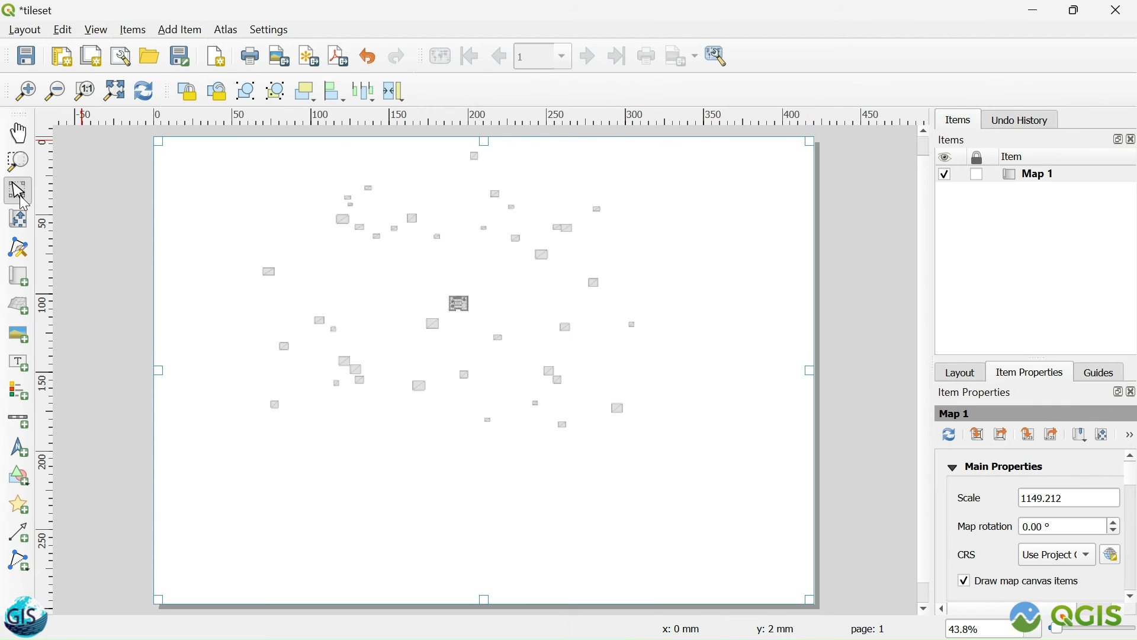
Step: Zoom and pan the map content to scale 526.466, floor plan near the upper left
click(18, 219)
scroll(426, 292, up, 3)
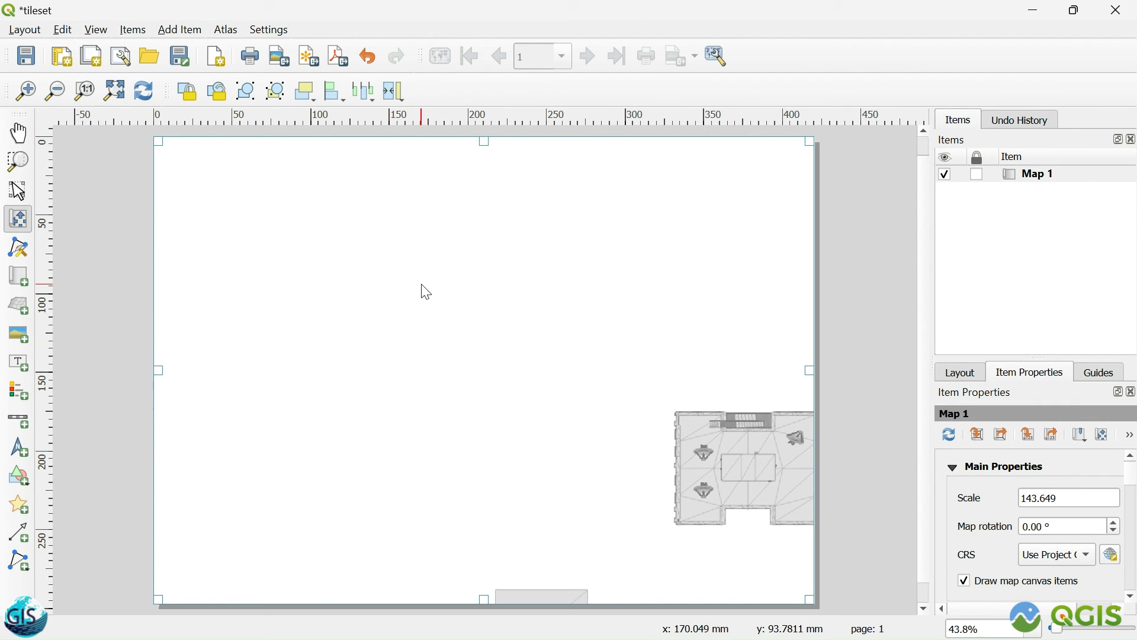
scroll(549, 371, down, 3)
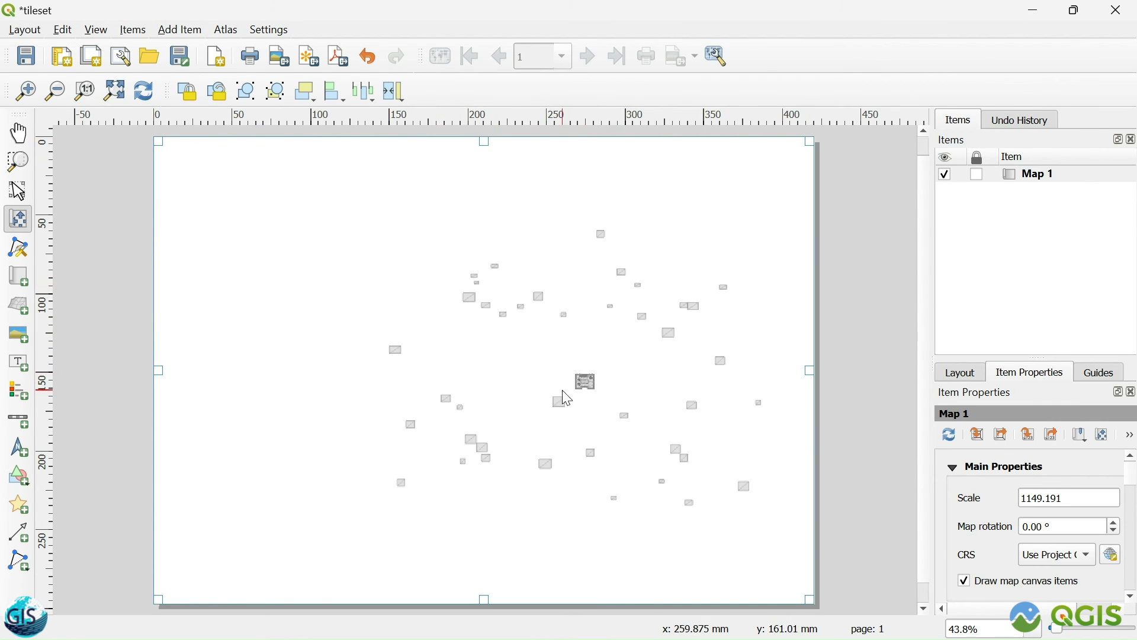
drag(552, 370, 503, 363)
scroll(480, 350, up, 1)
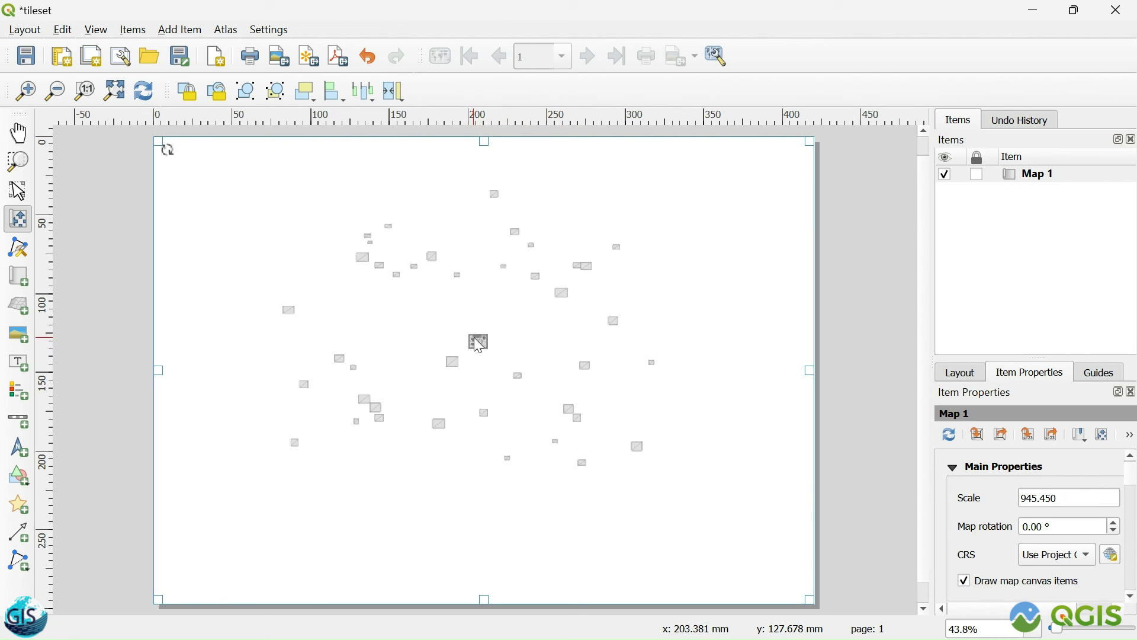
scroll(484, 367, up, 4)
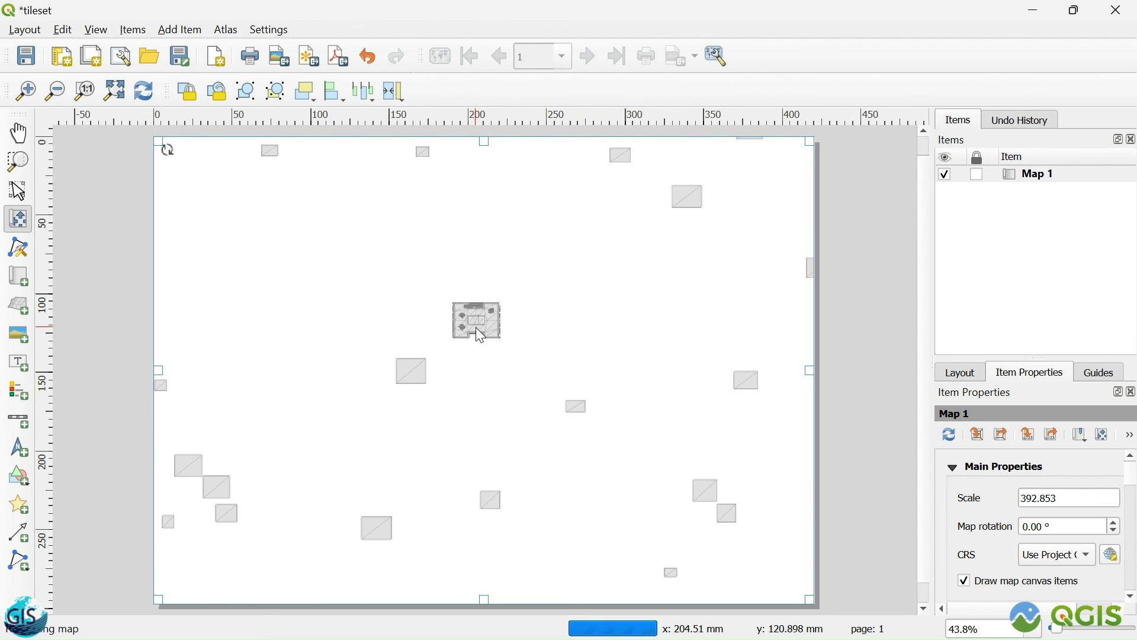
scroll(533, 385, up, 2)
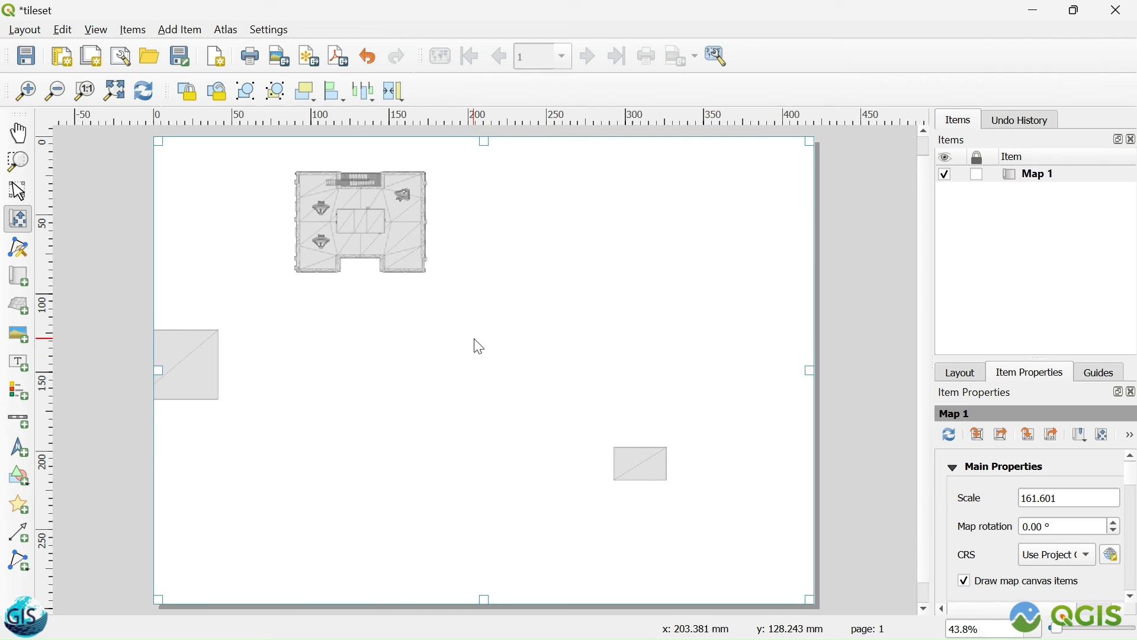
mouse_move(494, 364)
mouse_down()
mouse_move(533, 401)
mouse_move(502, 375)
mouse_up()
scroll(540, 408, down, 2)
scroll(546, 408, down, 1)
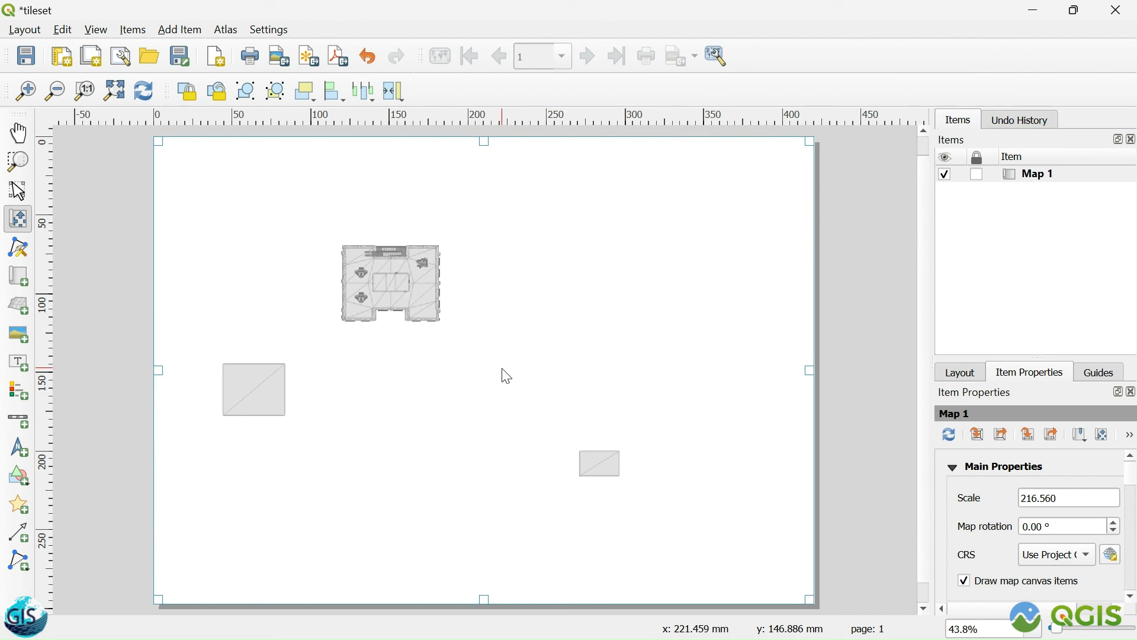
scroll(470, 378, down, 5)
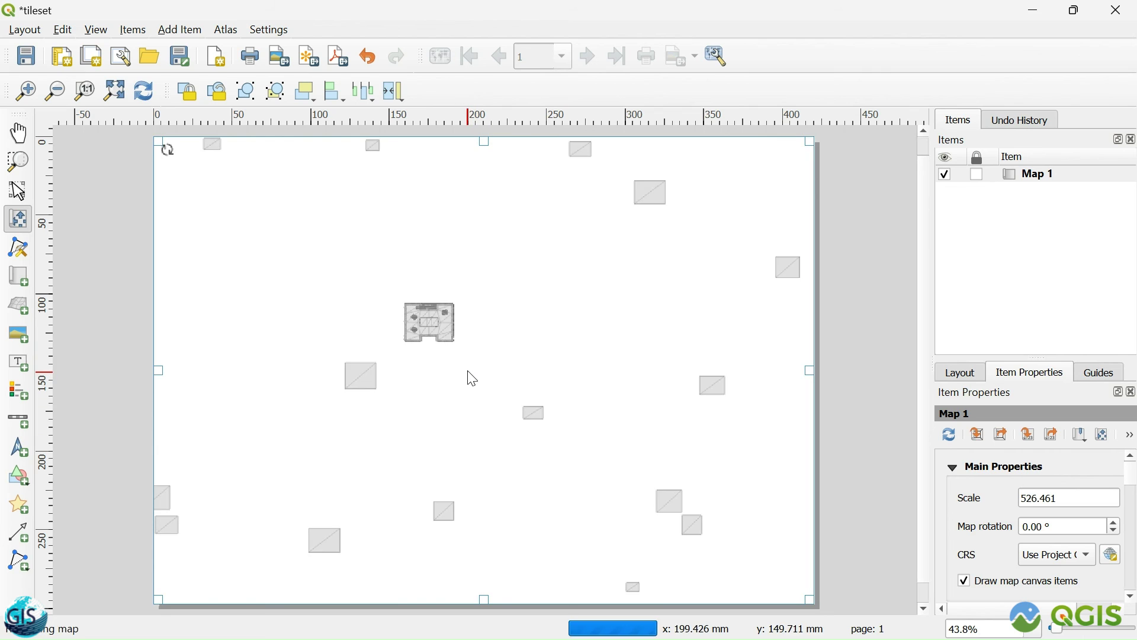
drag(515, 373, 441, 296)
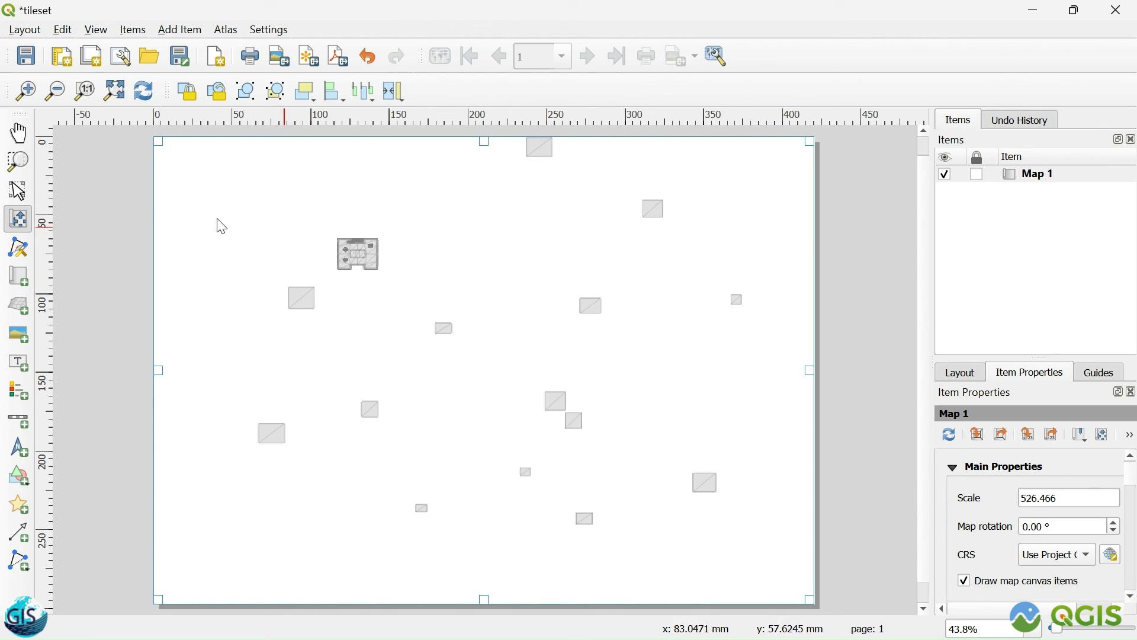
Step: Draw a 3D Map frame right of the page centre, glancing at the main window before returning
click(18, 305)
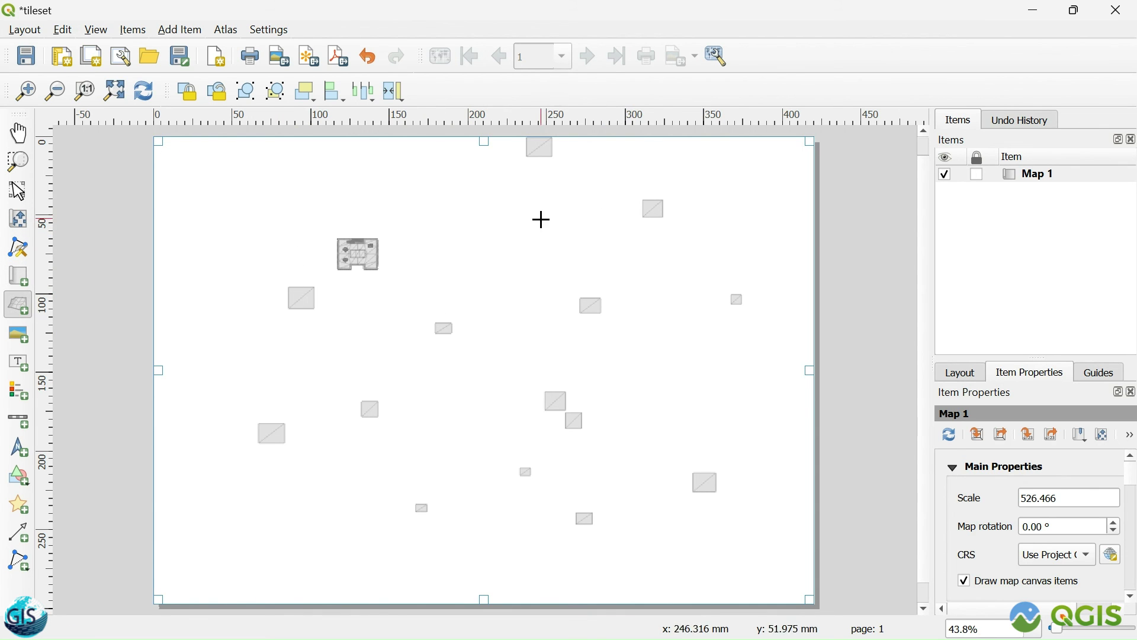
drag(458, 209, 687, 495)
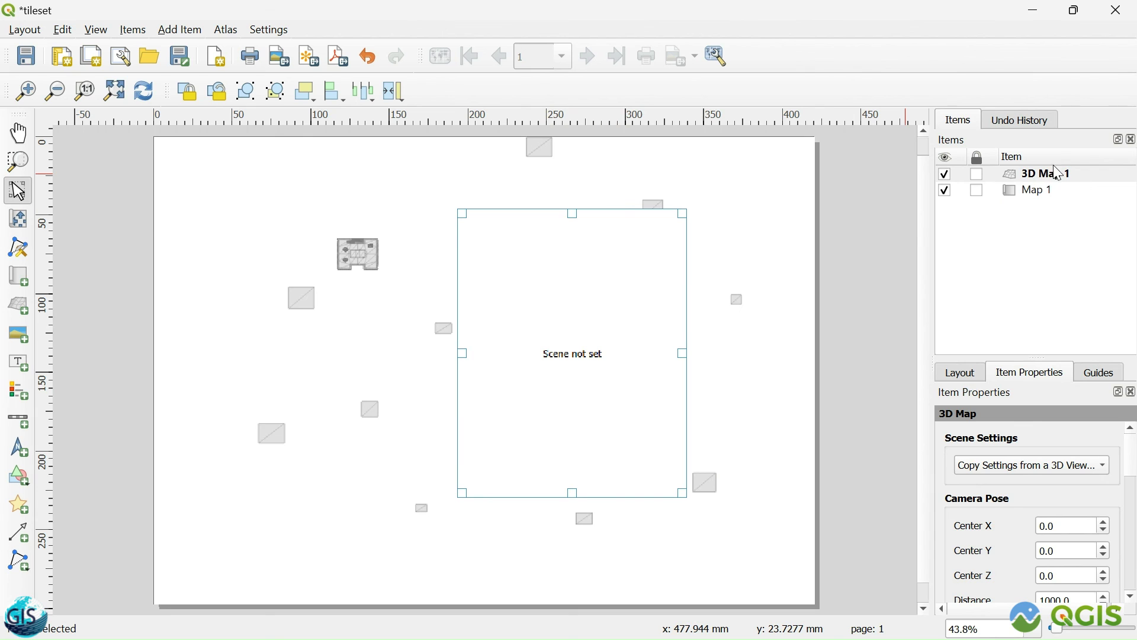
key(alt+Tab)
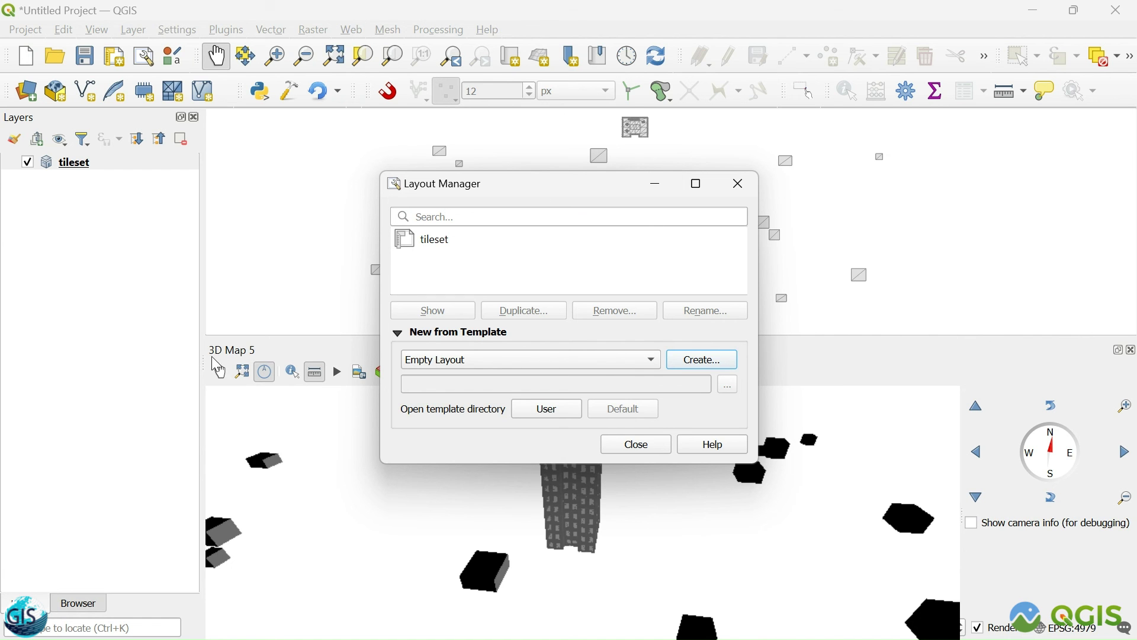
key(alt+Tab)
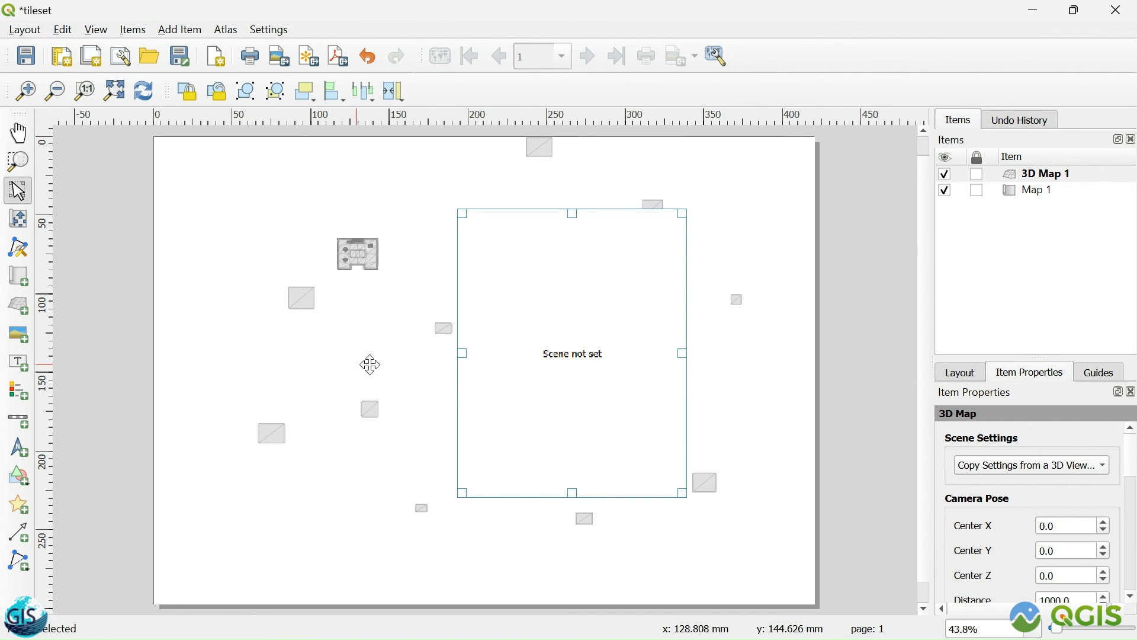
Step: Copy the 3D Map 5 scene and camera settings into the 3D map item
click(1014, 469)
click(1022, 482)
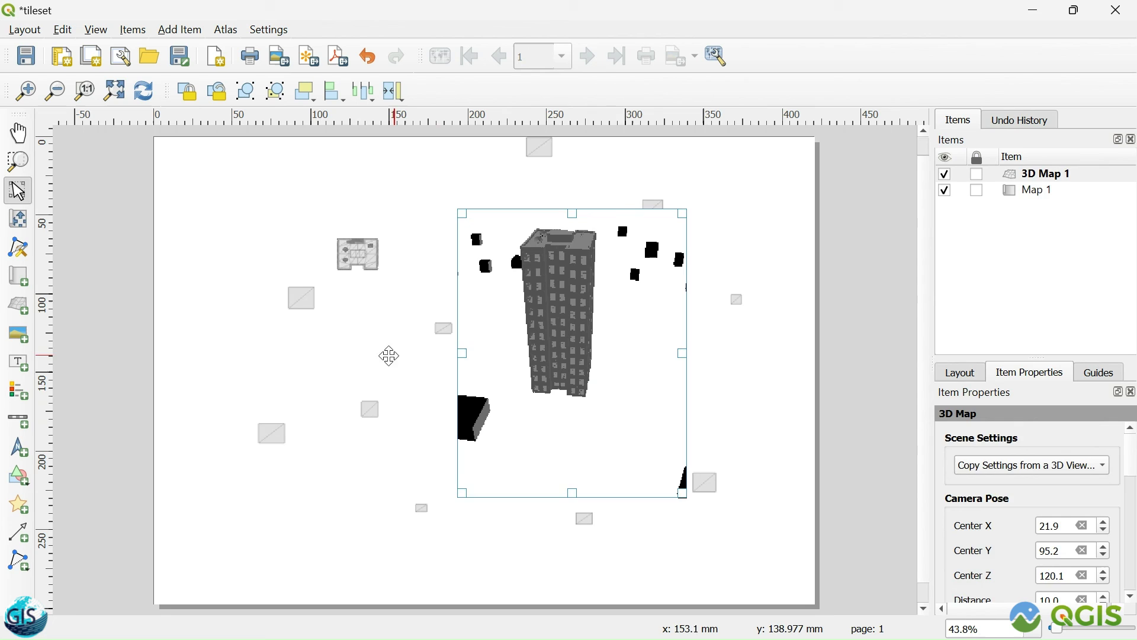
click(355, 349)
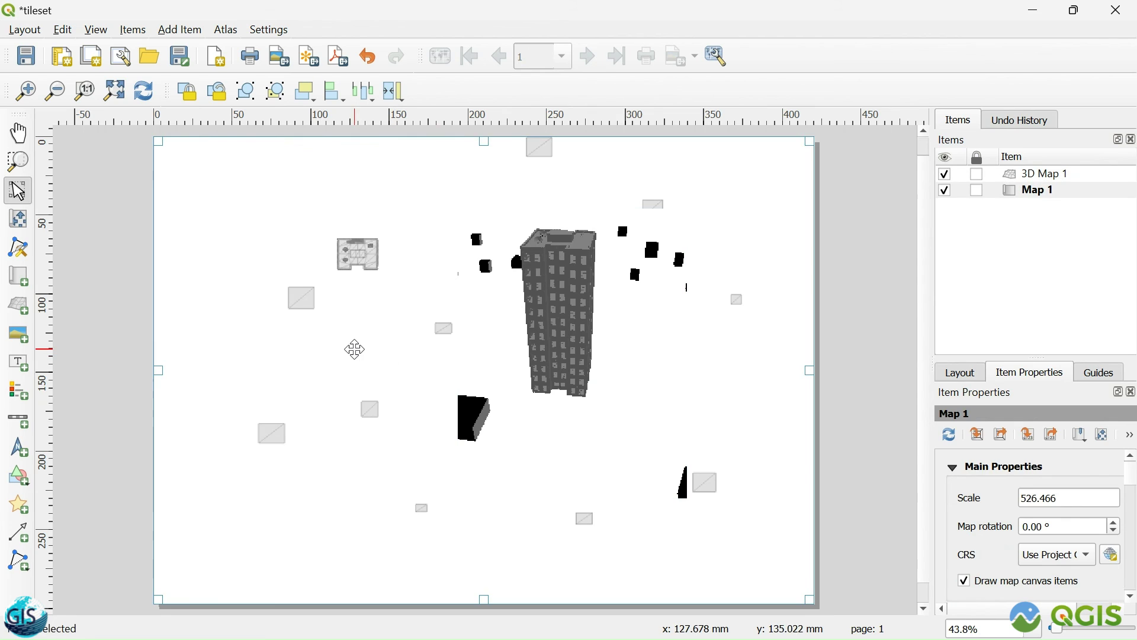
click(620, 308)
Step: Turn on a frame around the 3D map item
scroll(1134, 474, down, 3)
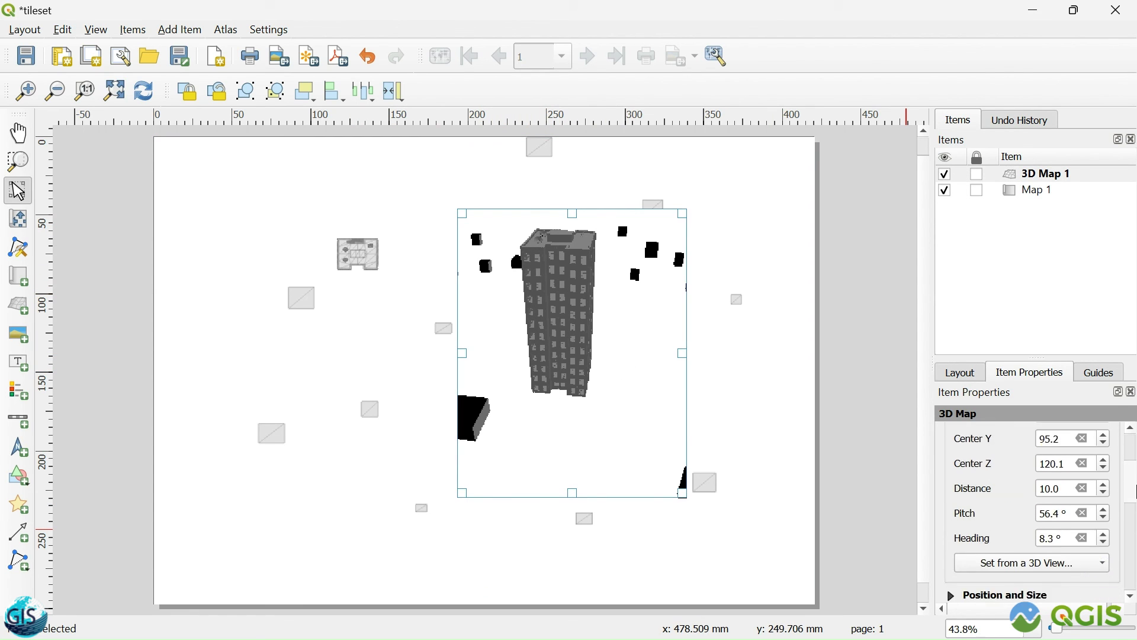
scroll(1133, 492, down, 3)
click(969, 520)
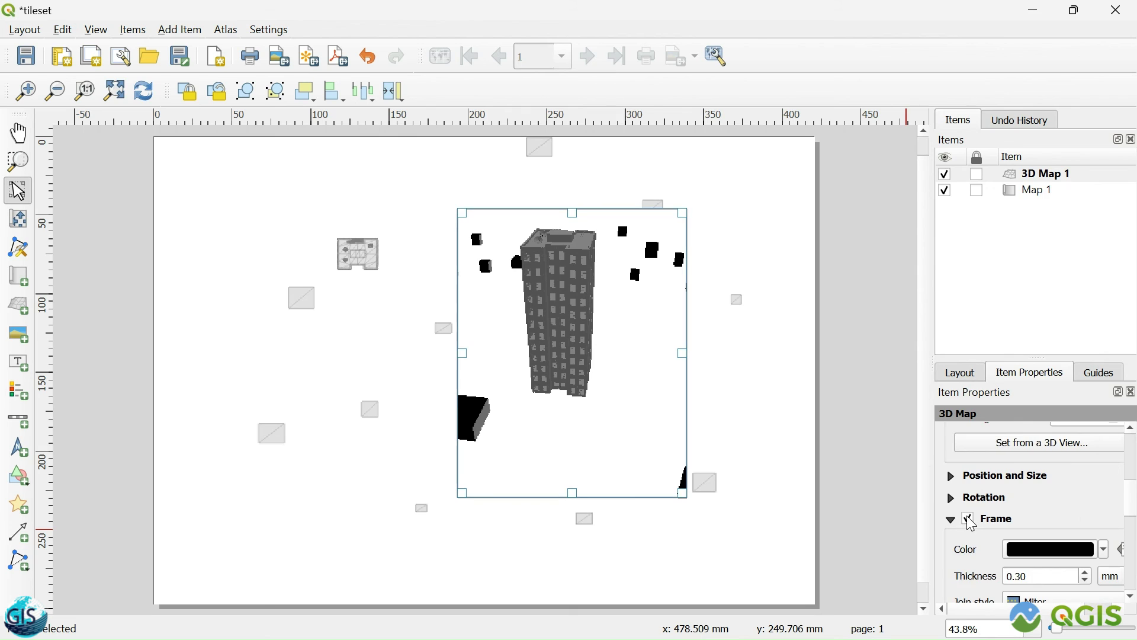
click(743, 424)
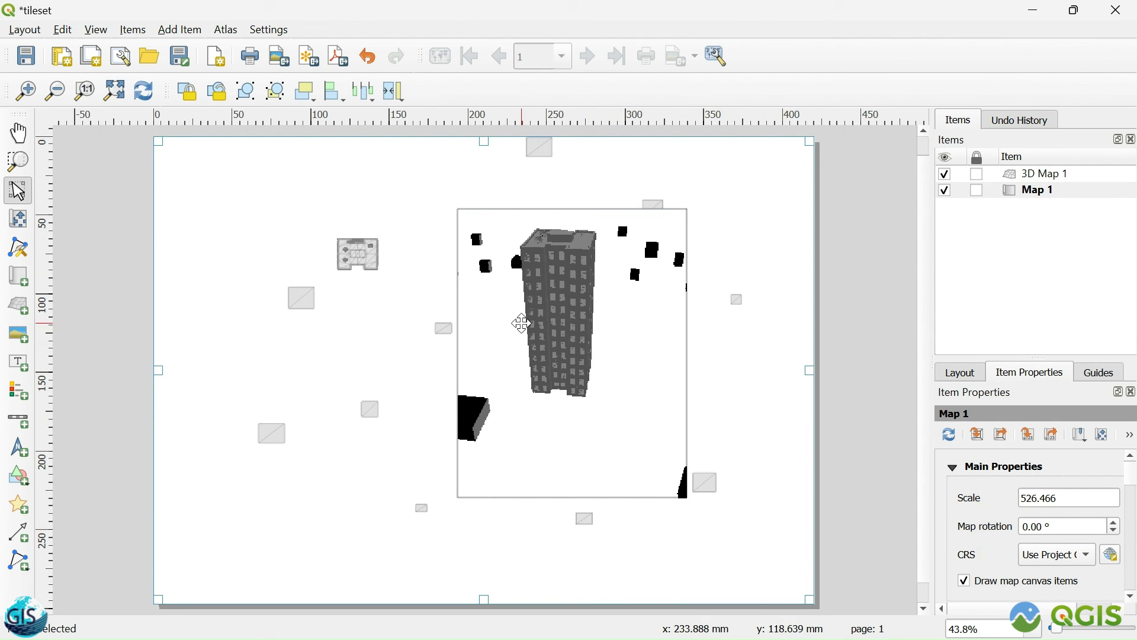